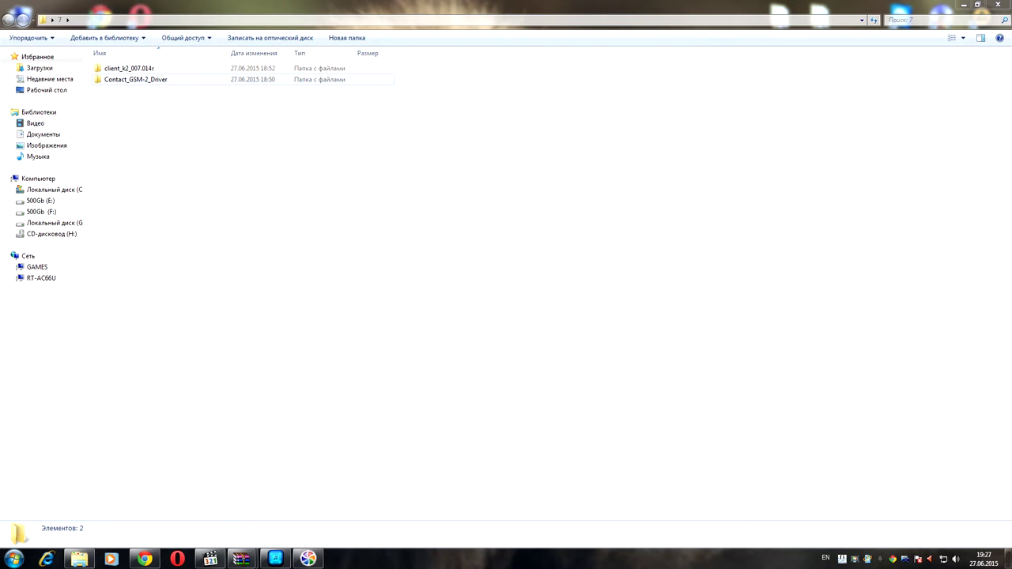
Locate the USBDriverInstaller application in the Driver CDC Installer folder inside Contact_GSM-2_Driver
{"action": "left_click", "coordinate": [135, 79]}
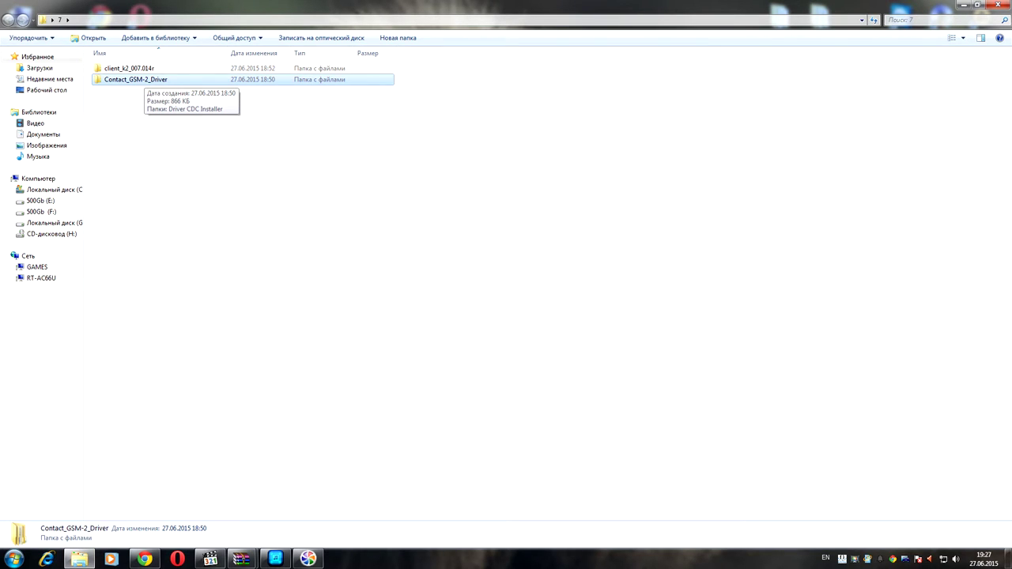
{"action": "double_click", "coordinate": [136, 79]}
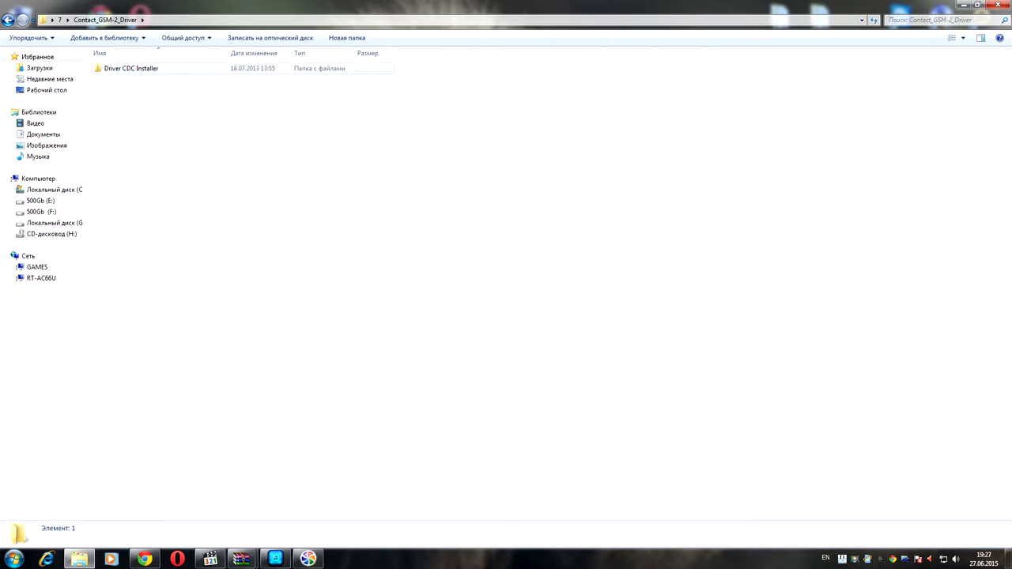
{"action": "double_click", "coordinate": [129, 68]}
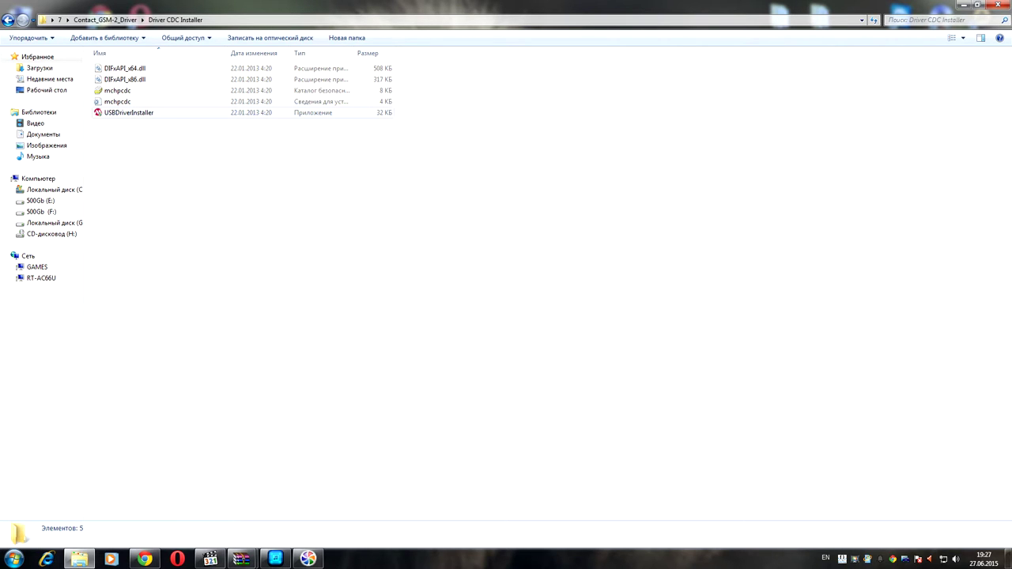
{"action": "left_click", "coordinate": [129, 113]}
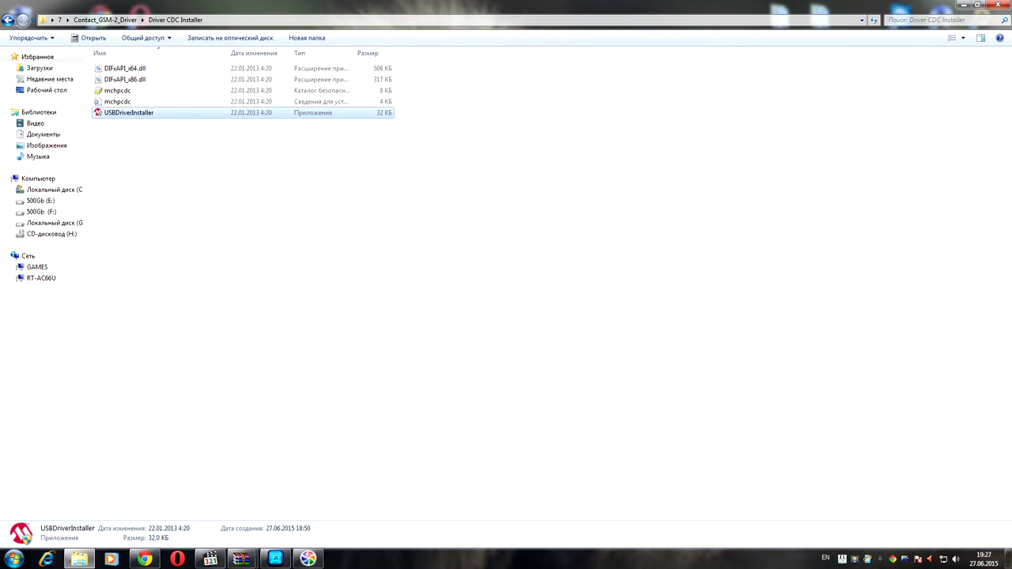
Return to folder 7 and launch the Контакт GSM-2 application from the client_k2_007.014r folder
{"action": "left_click", "coordinate": [8, 20]}
{"action": "left_click", "coordinate": [8, 20]}
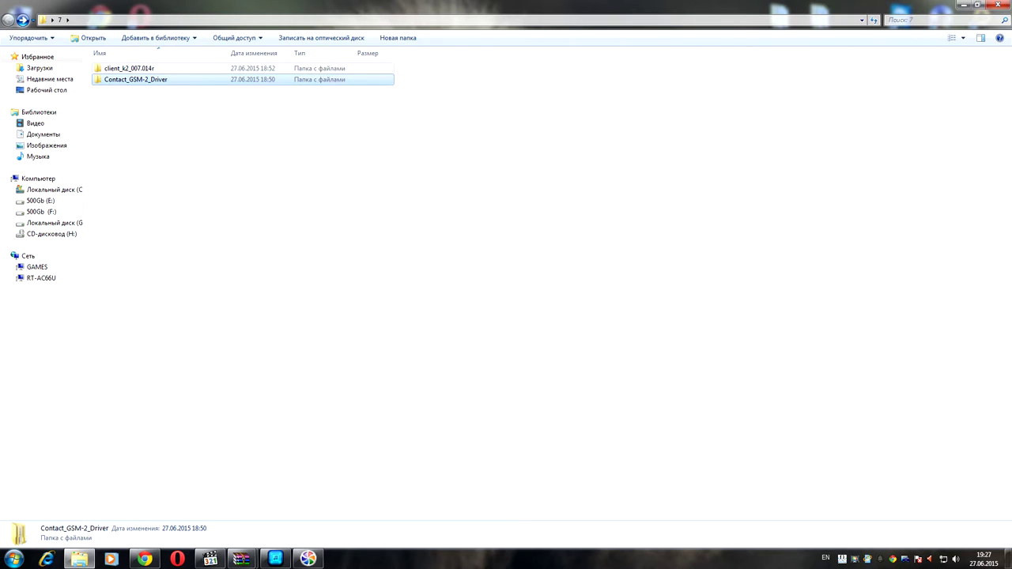
{"action": "double_click", "coordinate": [129, 68]}
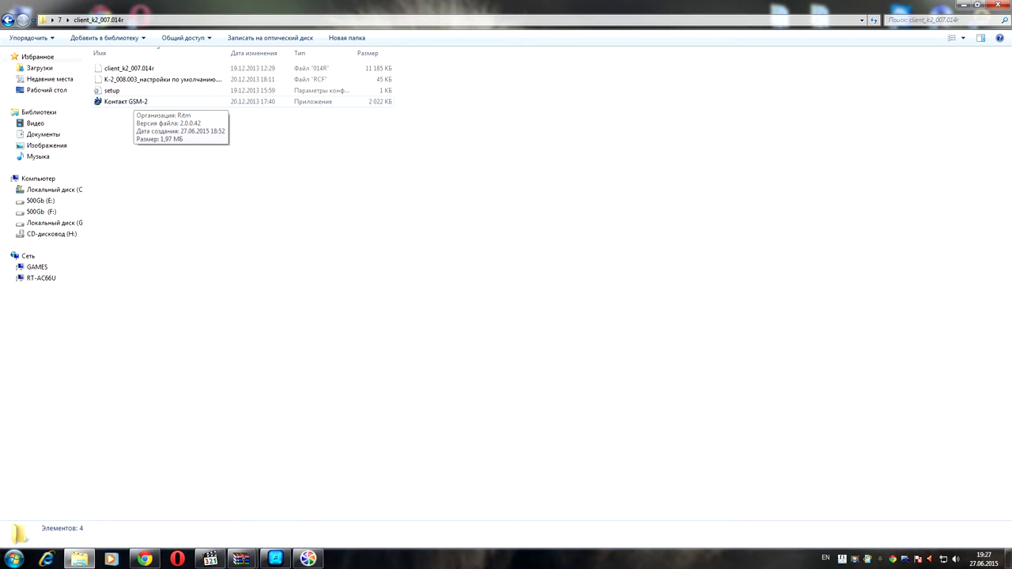
{"action": "double_click", "coordinate": [133, 101]}
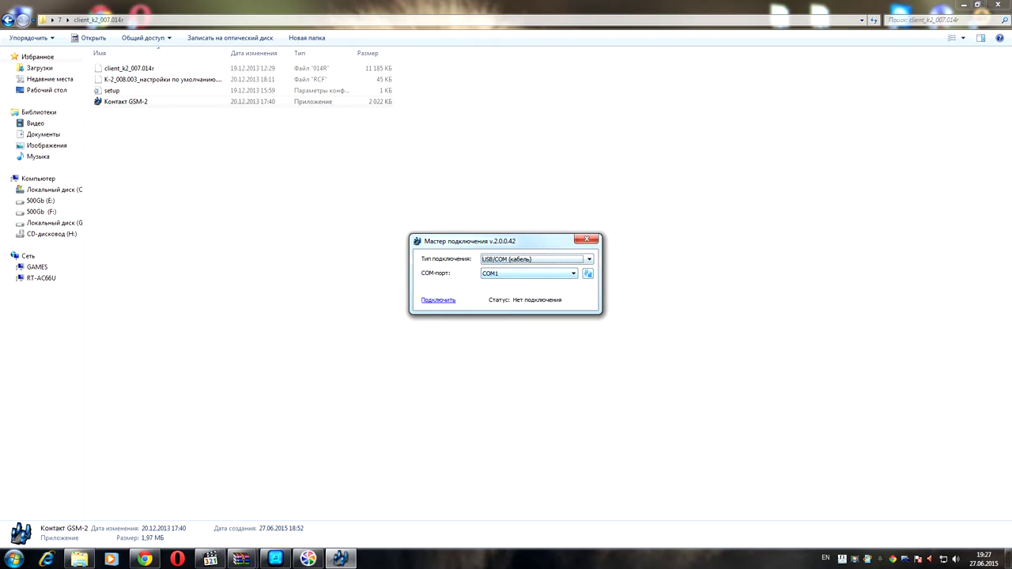
Connect to the device by USB/COM cable on port COM4 and allow the program through the Windows firewall
{"action": "left_click", "coordinate": [574, 273]}
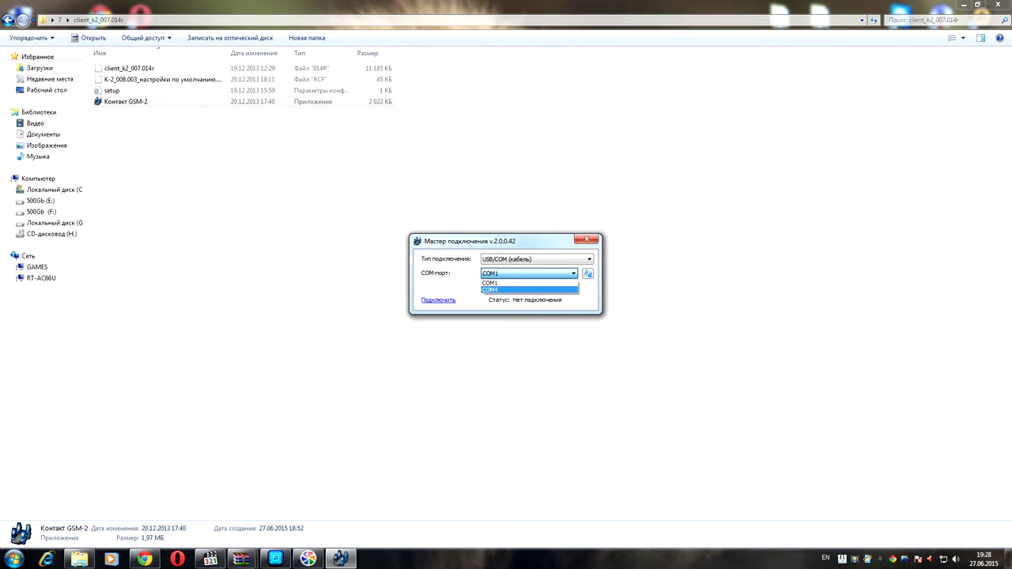
{"action": "left_click", "coordinate": [528, 289]}
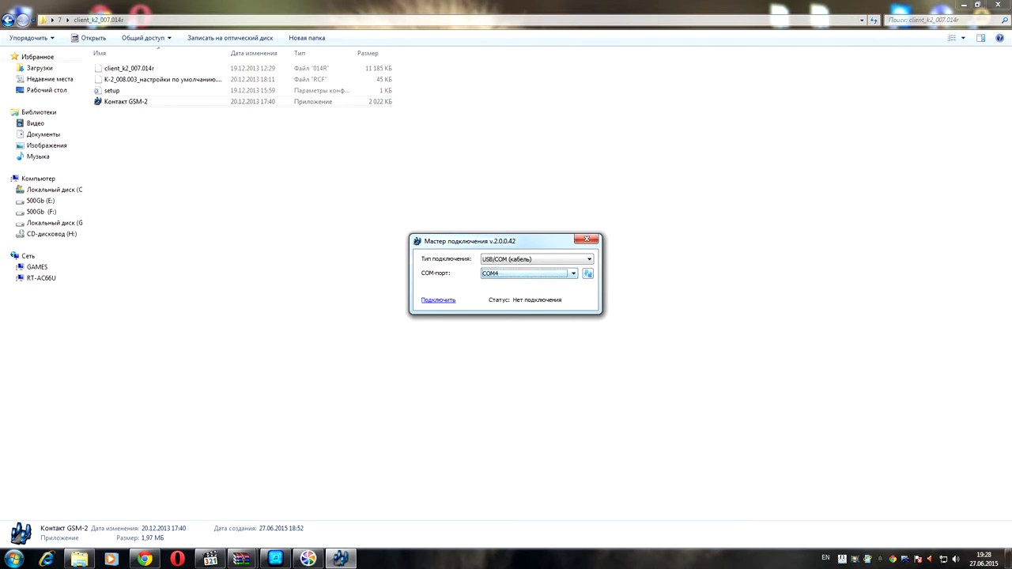
{"action": "key", "text": "Return"}
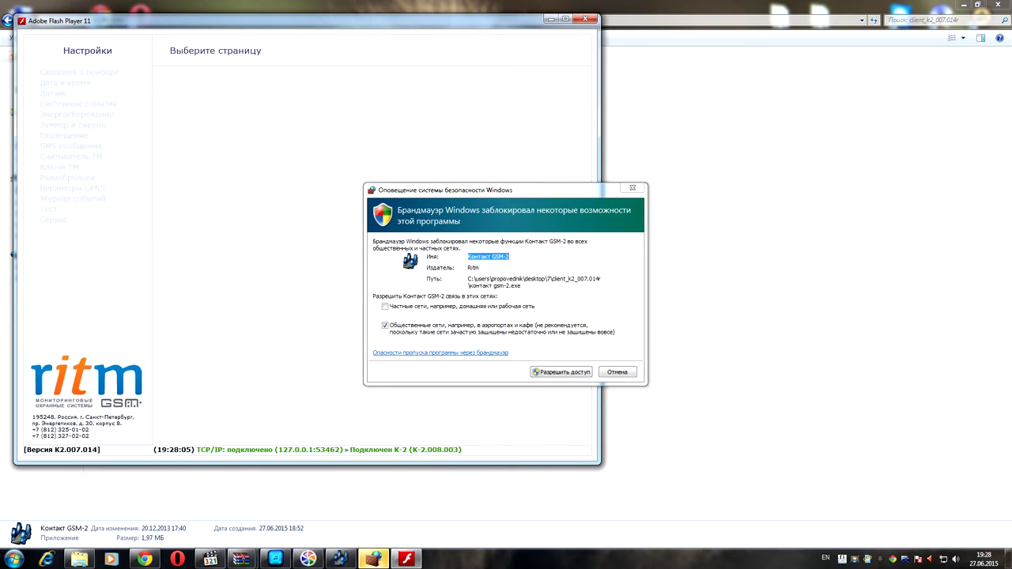
{"action": "key", "text": "Return"}
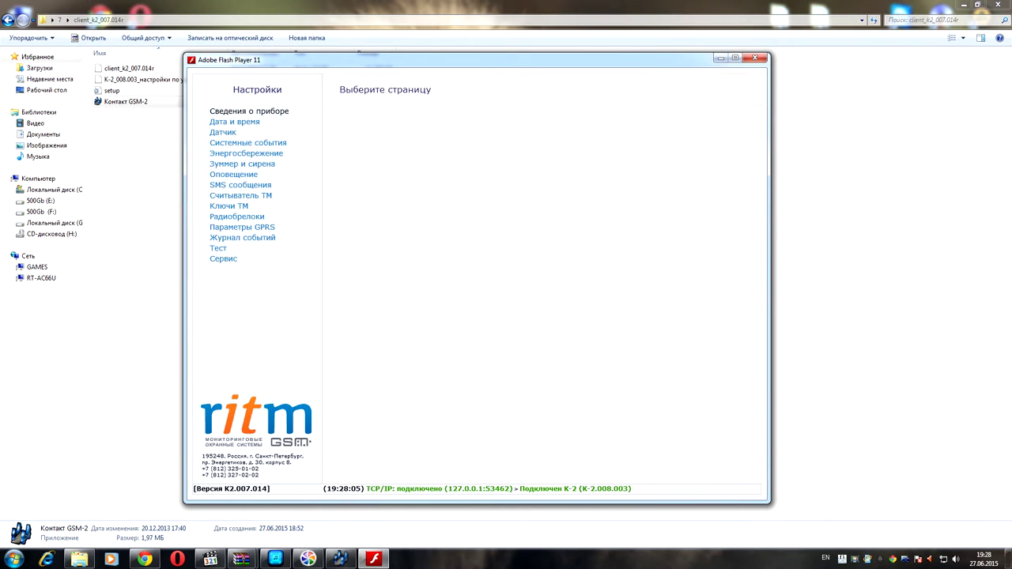
Synchronize the device's date and time with this computer and open the Датчик settings
{"action": "left_click", "coordinate": [249, 110]}
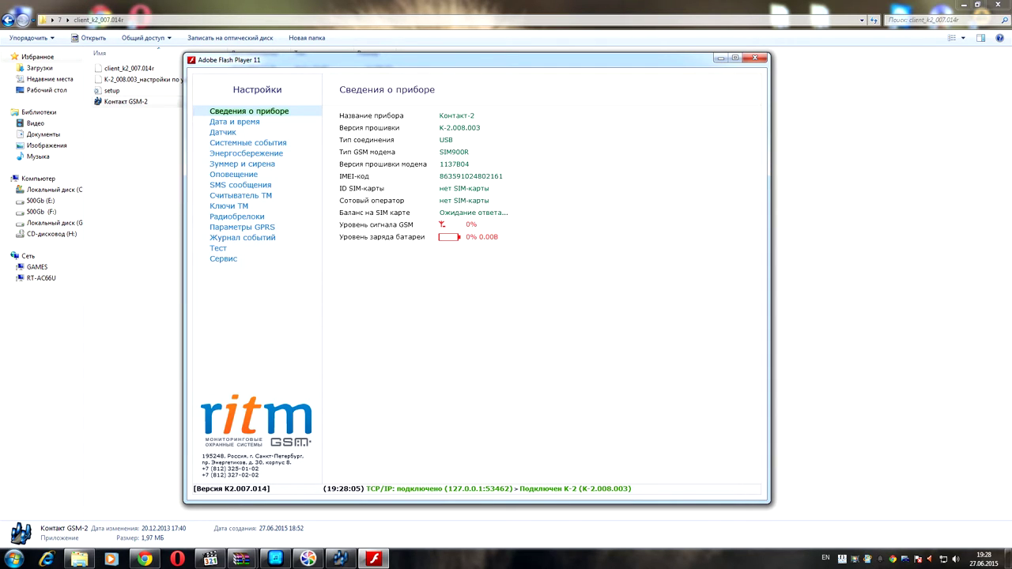
{"action": "left_click", "coordinate": [234, 122]}
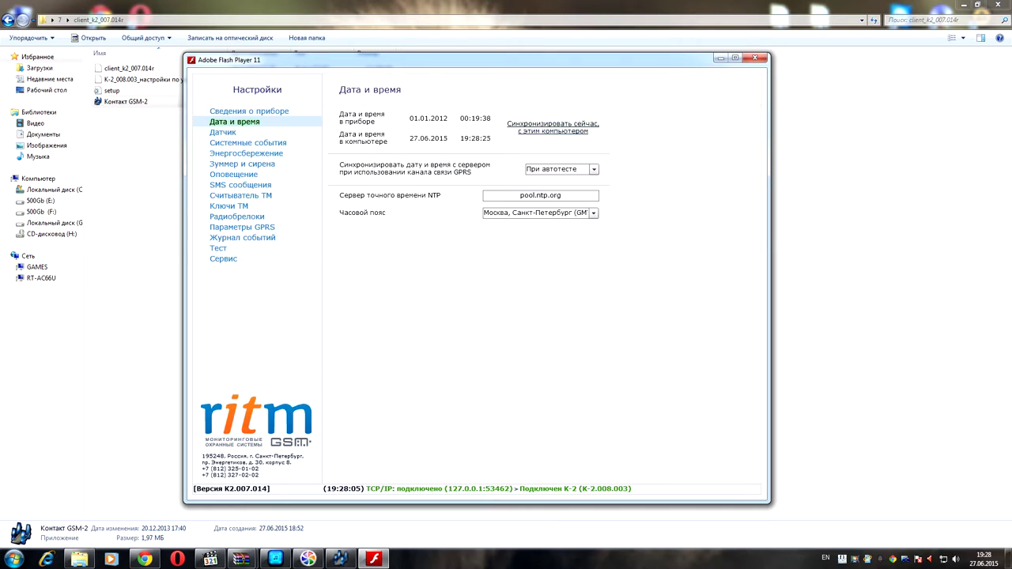
{"action": "left_click", "coordinate": [553, 127]}
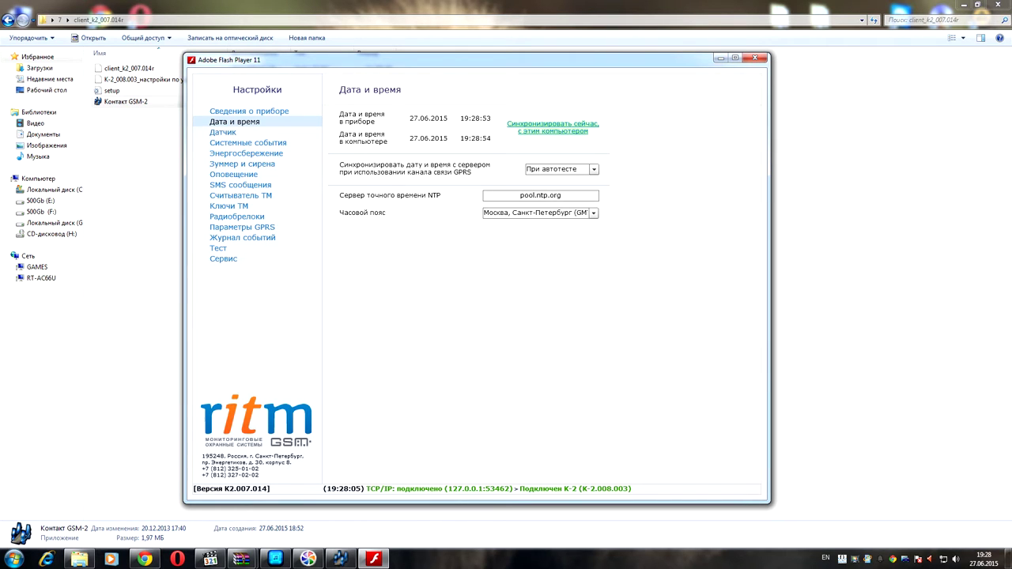
{"action": "left_click", "coordinate": [222, 132]}
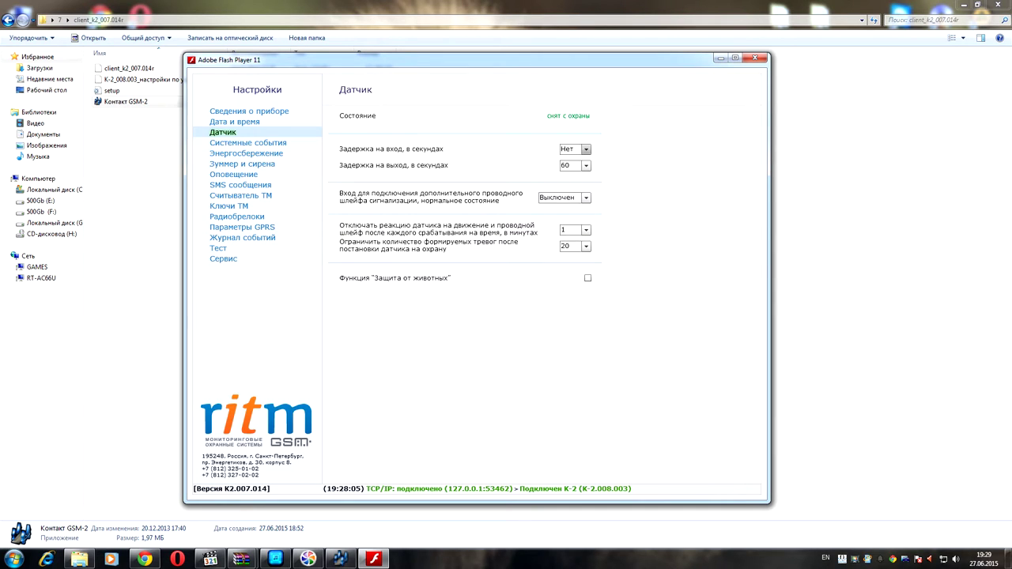
Set both the sensor's entry delay and exit delay to 30 seconds
{"action": "left_click", "coordinate": [586, 149]}
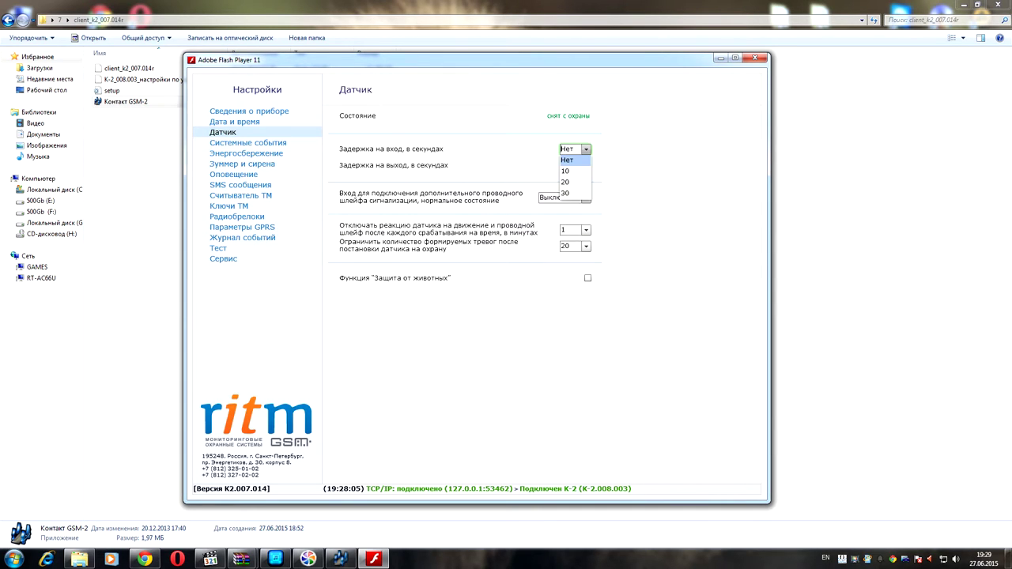
{"action": "left_click", "coordinate": [571, 193]}
{"action": "left_click", "coordinate": [586, 166]}
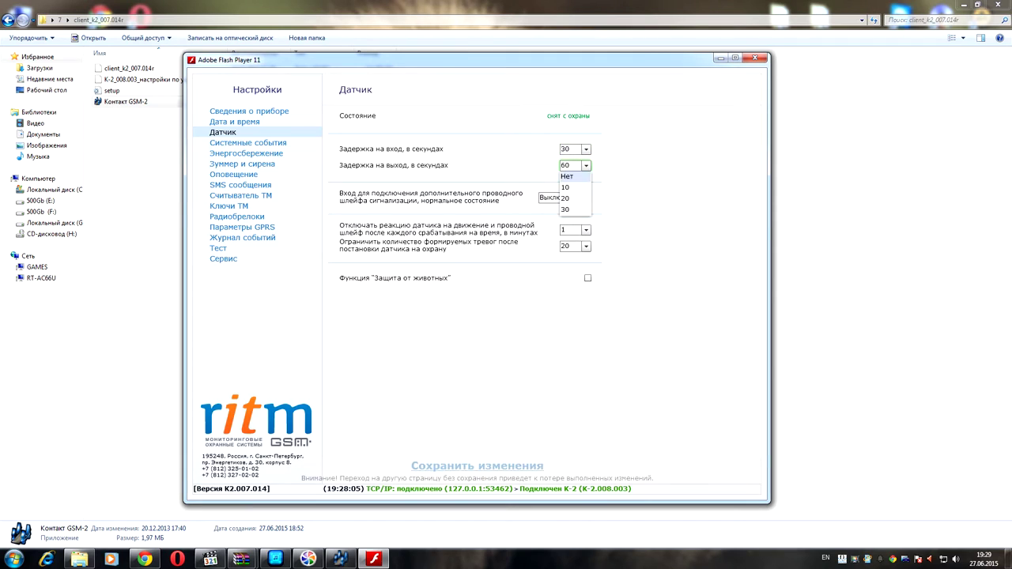
{"action": "left_click", "coordinate": [571, 210]}
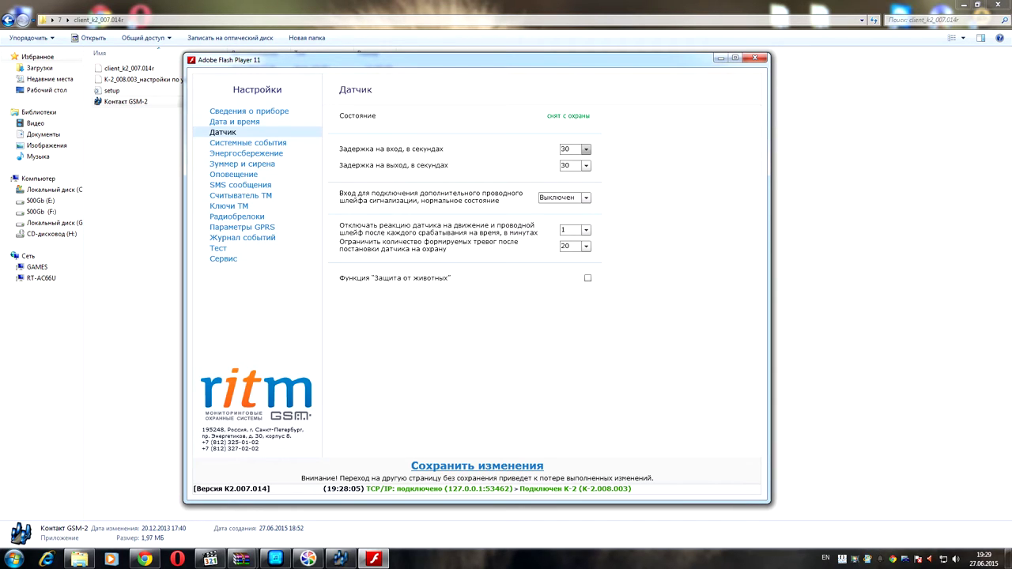
Set the sensor's entry delay and exit delay both to Нет
{"action": "left_click", "coordinate": [586, 149]}
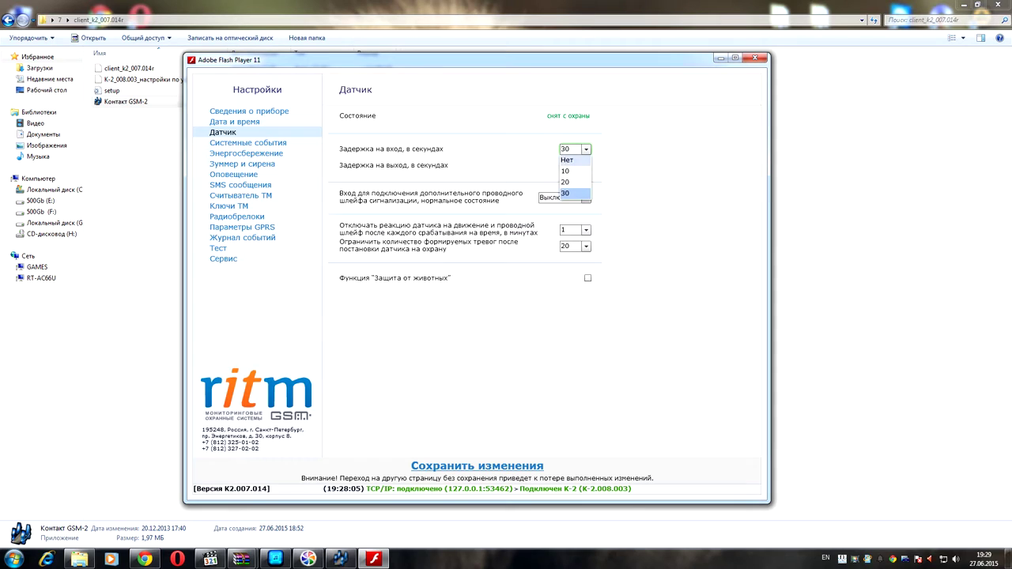
{"action": "left_click", "coordinate": [572, 161]}
{"action": "left_click", "coordinate": [587, 166]}
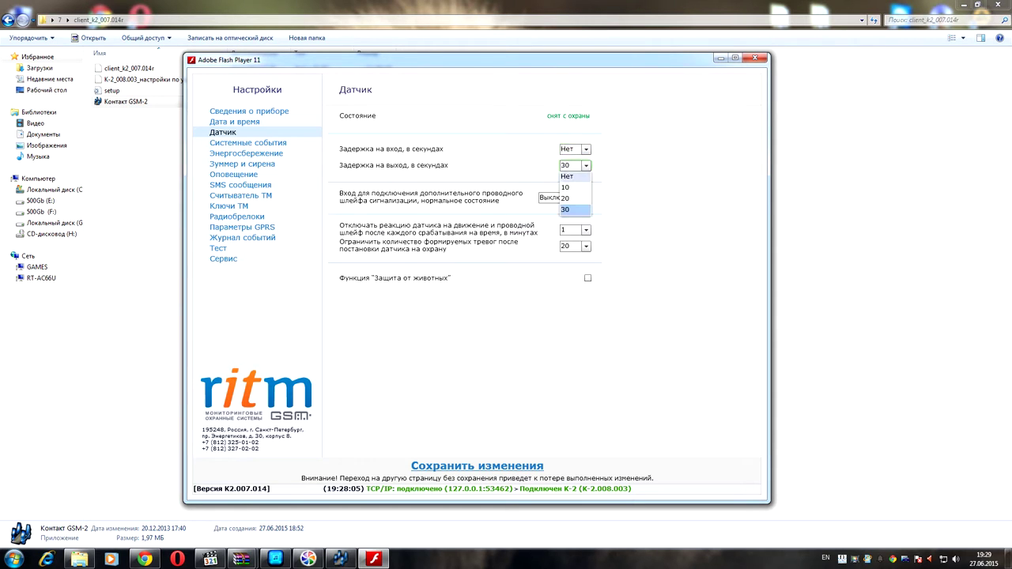
{"action": "left_click", "coordinate": [568, 175]}
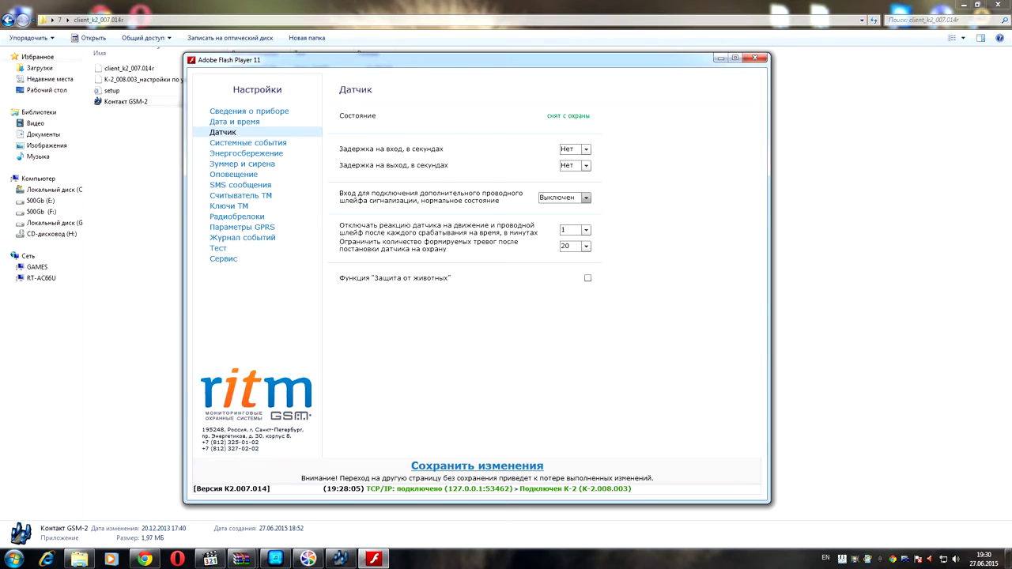
Review the normal-state options of the additional wired loop input and keep it set to Выключен
{"action": "left_click", "coordinate": [587, 197]}
{"action": "left_click", "coordinate": [560, 208]}
{"action": "left_click", "coordinate": [586, 198]}
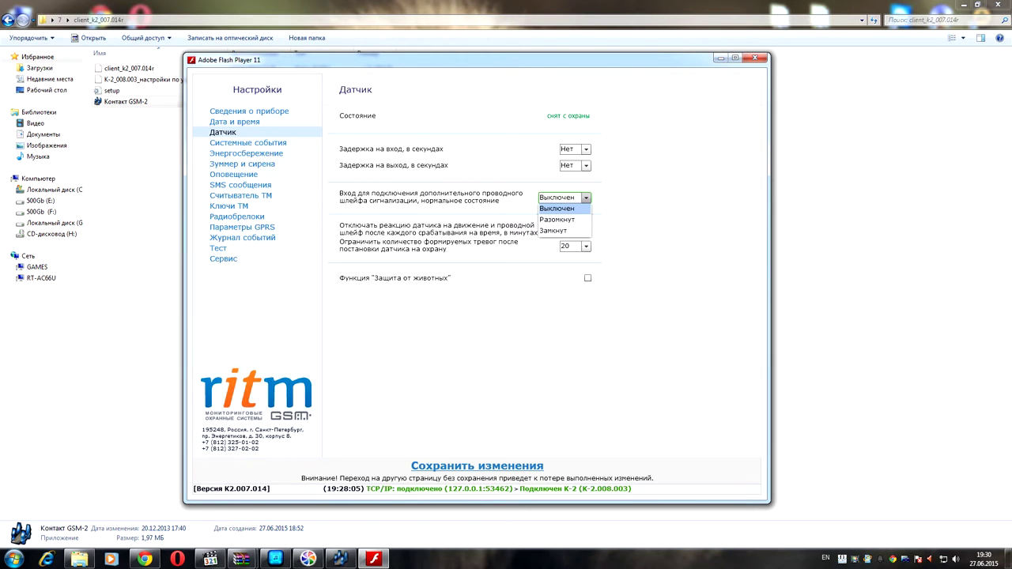
{"action": "left_click", "coordinate": [560, 208]}
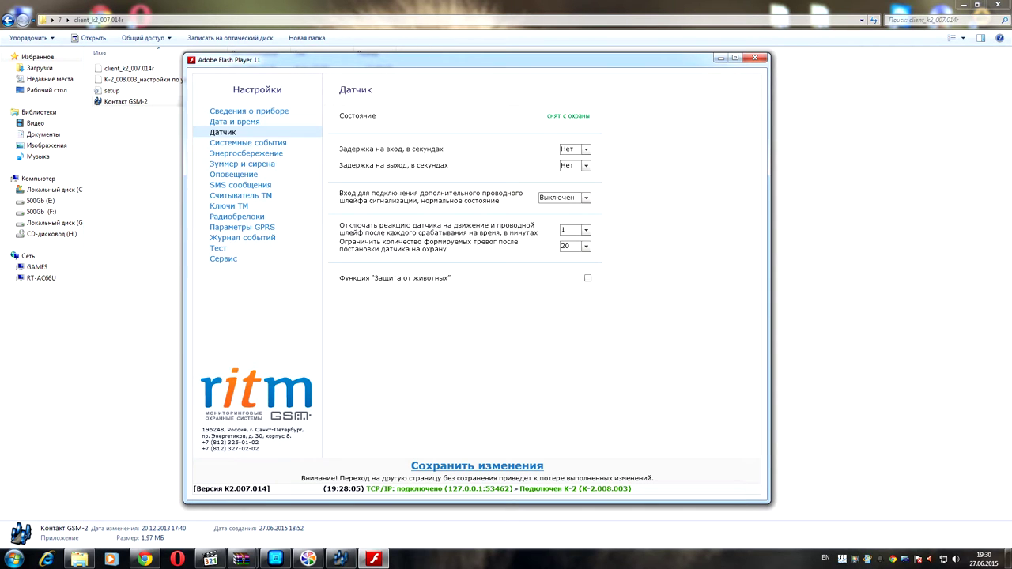
Examine the Системные события, Энергосбережение and Зуммер и сирена settings, including the time options for external power events
{"action": "left_click", "coordinate": [247, 142]}
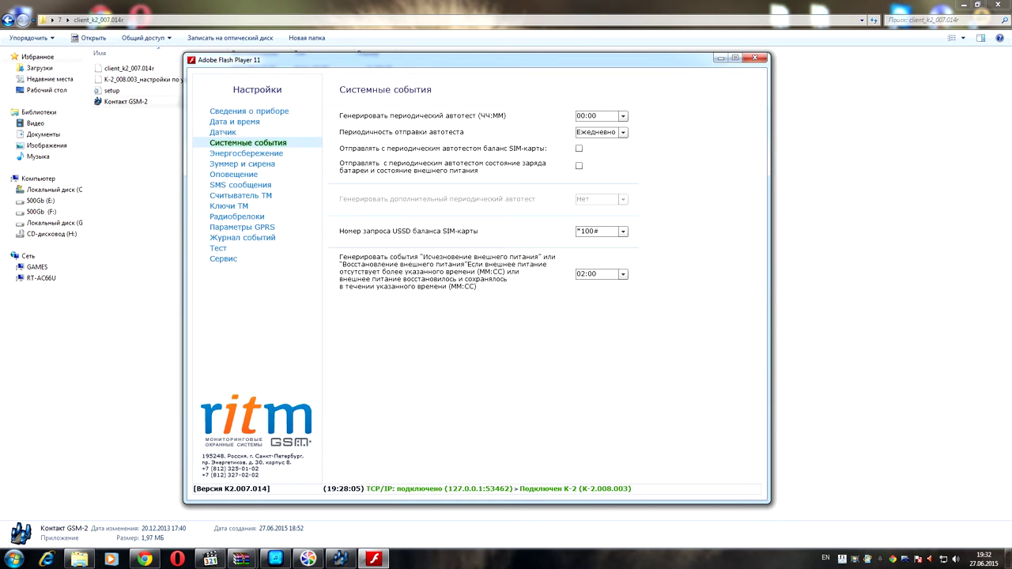
{"action": "left_click", "coordinate": [624, 273]}
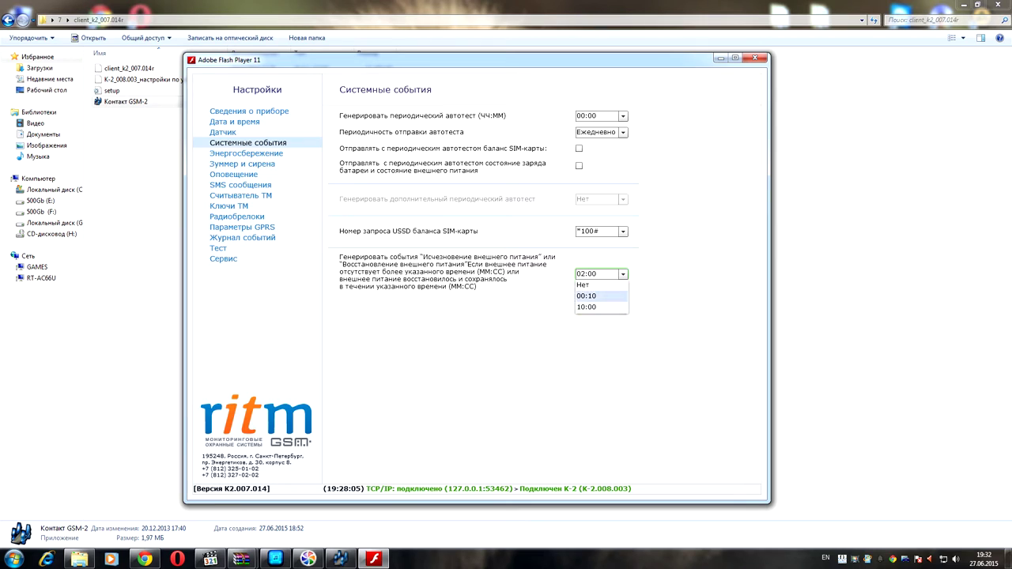
{"action": "key", "text": "Escape"}
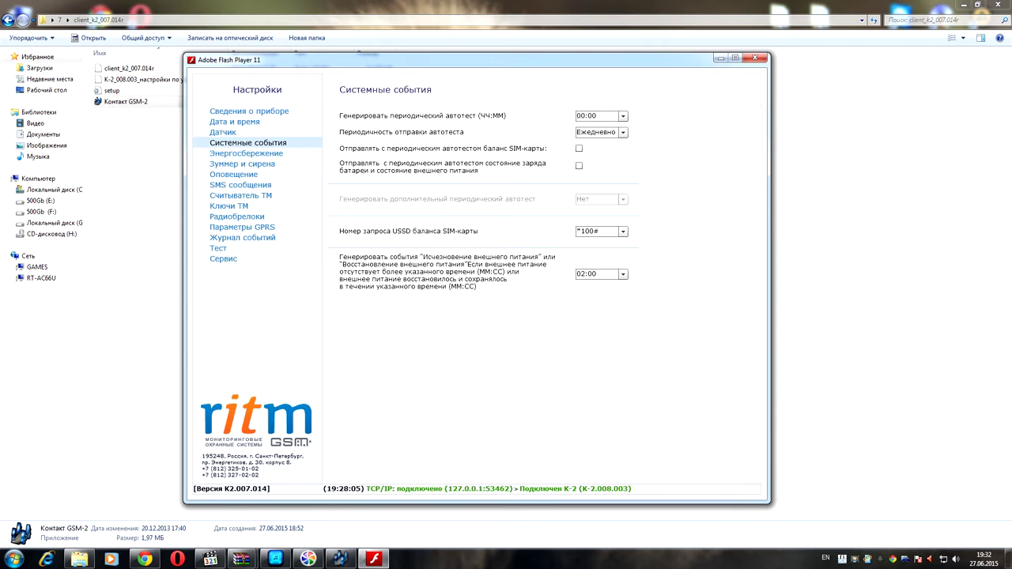
{"action": "left_click", "coordinate": [623, 274]}
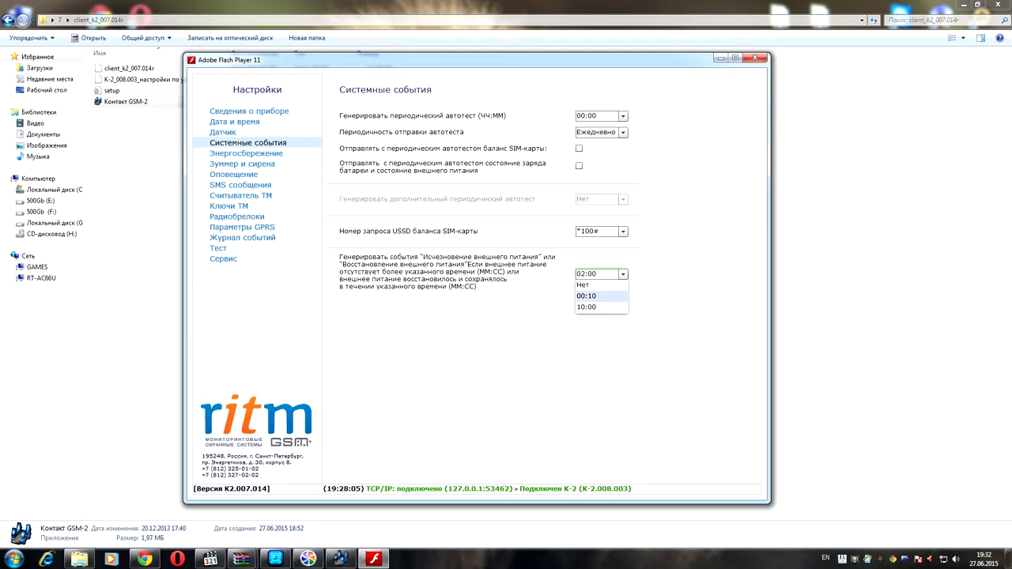
{"action": "key", "text": "Escape"}
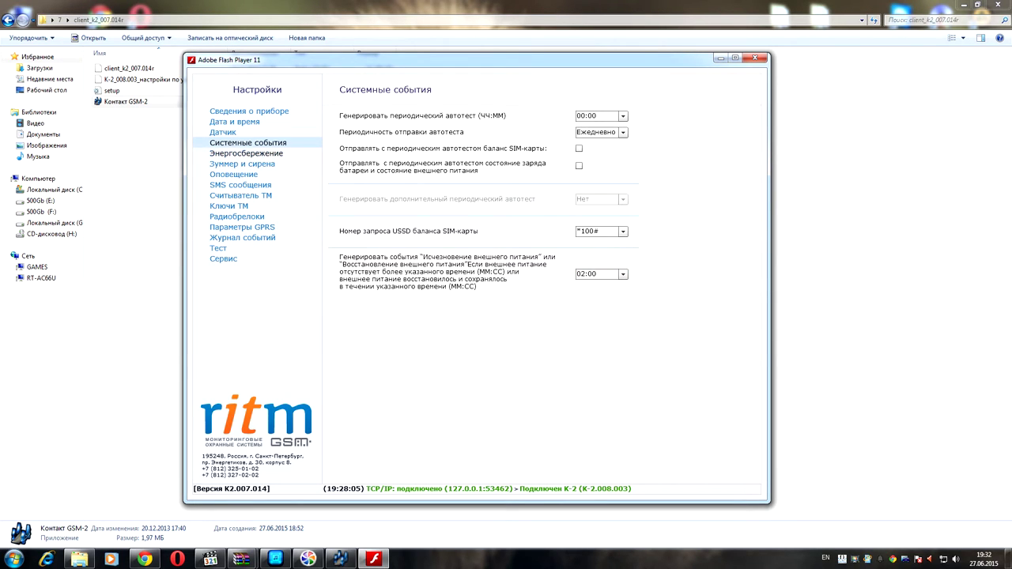
{"action": "left_click", "coordinate": [246, 152]}
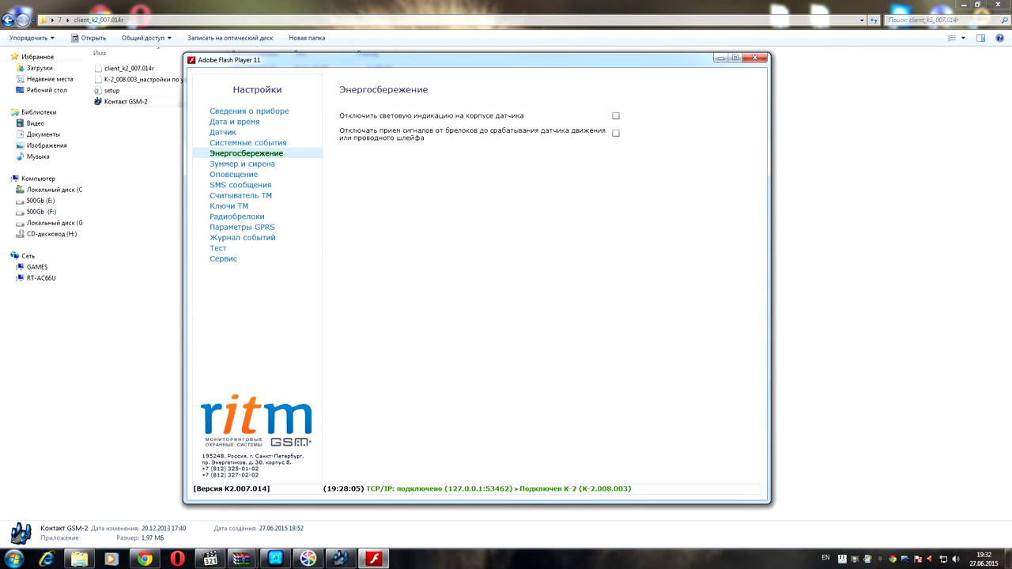
{"action": "left_click", "coordinate": [242, 164]}
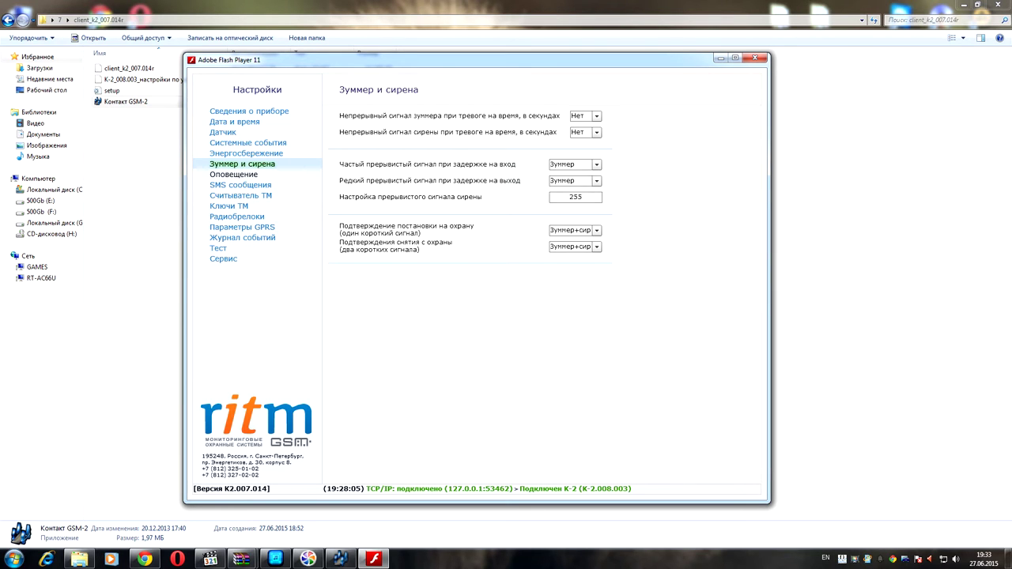
Add a notification phone entry in Оповещение with alarms set to Голосовой дозвон + SMS, and widen the window to show all columns
{"action": "left_click", "coordinate": [233, 174]}
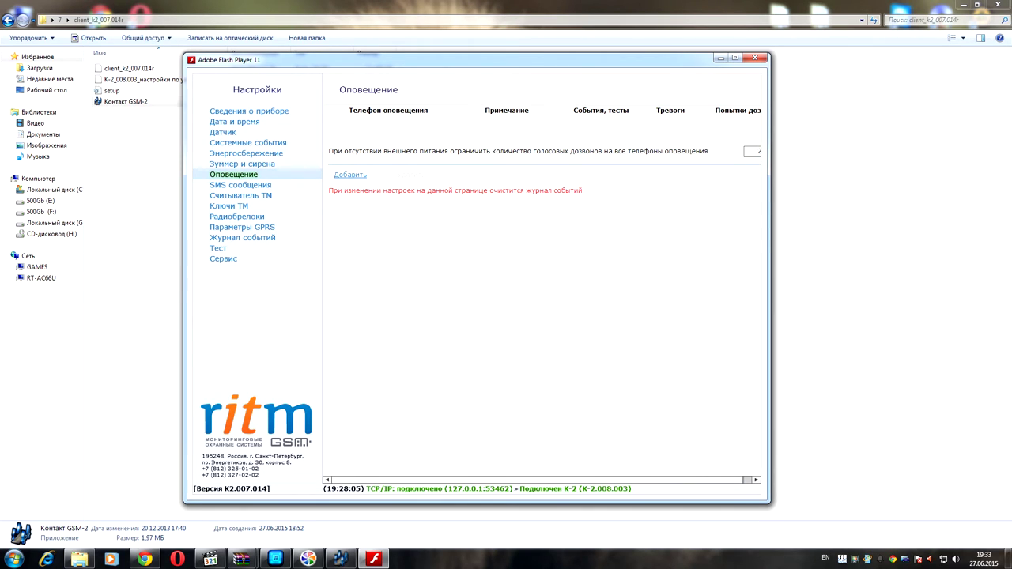
{"action": "left_click", "coordinate": [350, 175]}
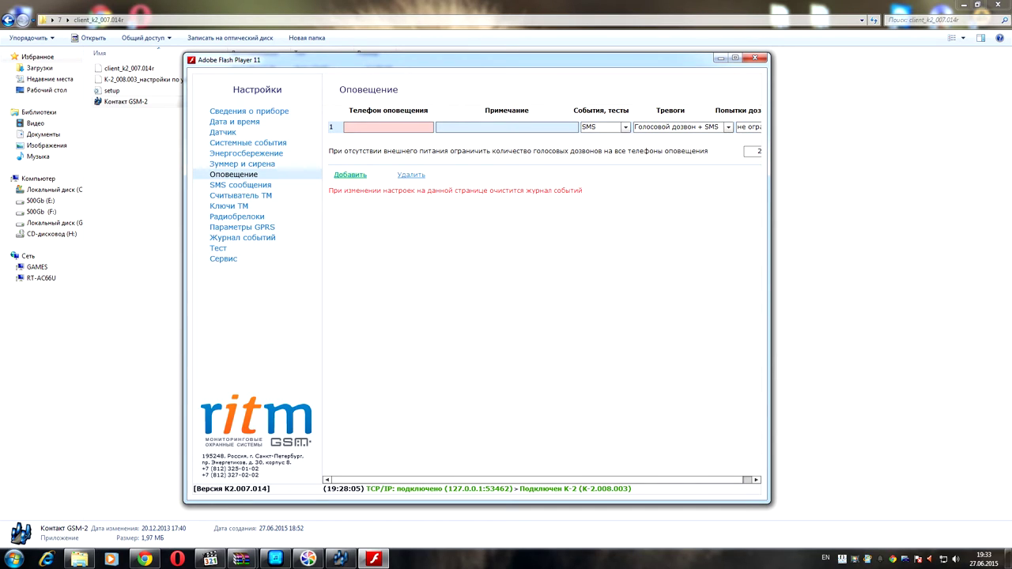
{"action": "left_click", "coordinate": [728, 127]}
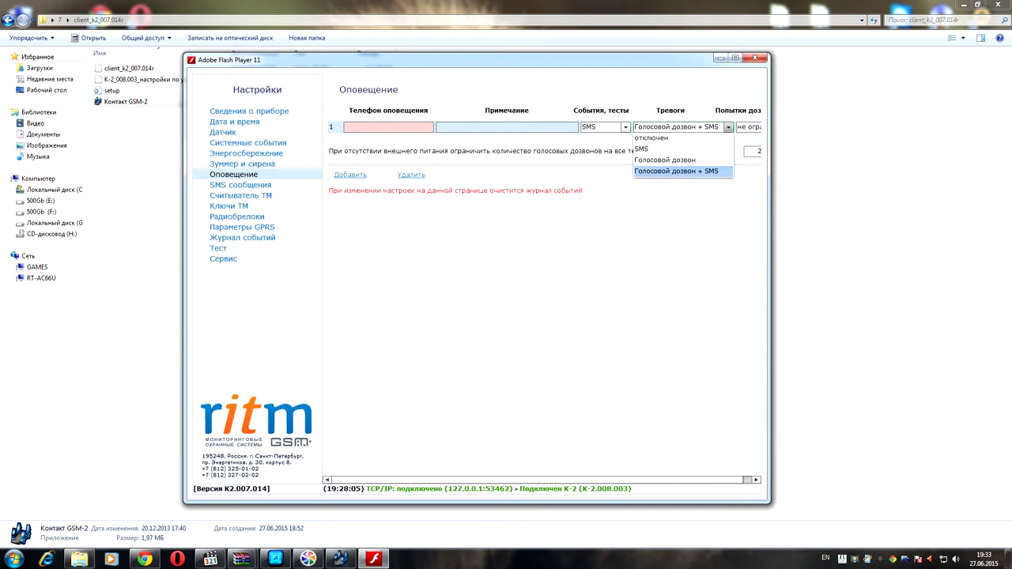
{"action": "left_click", "coordinate": [676, 170]}
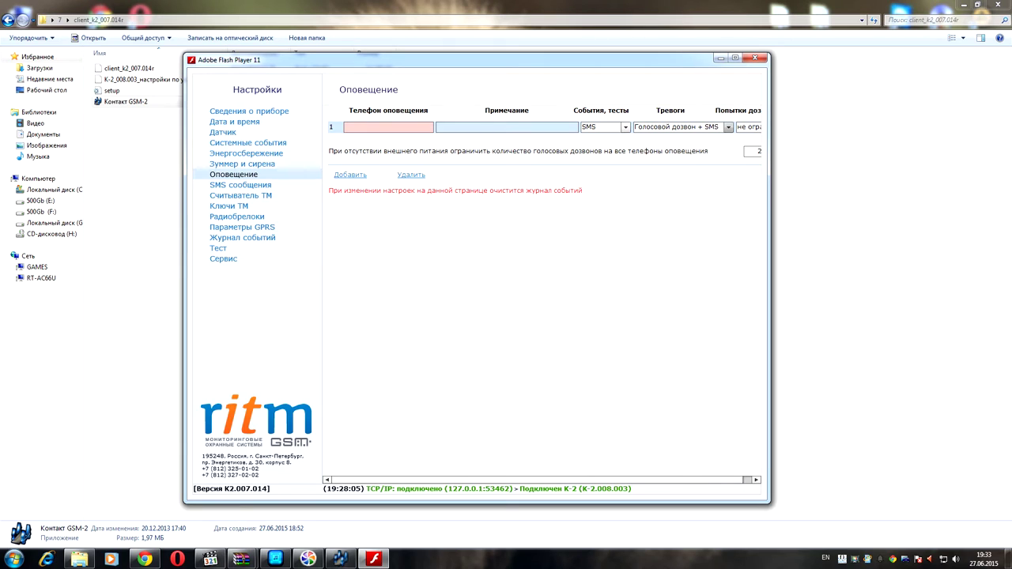
{"action": "left_click_drag", "start_coordinate": [769, 126], "coordinate": [897, 127]}
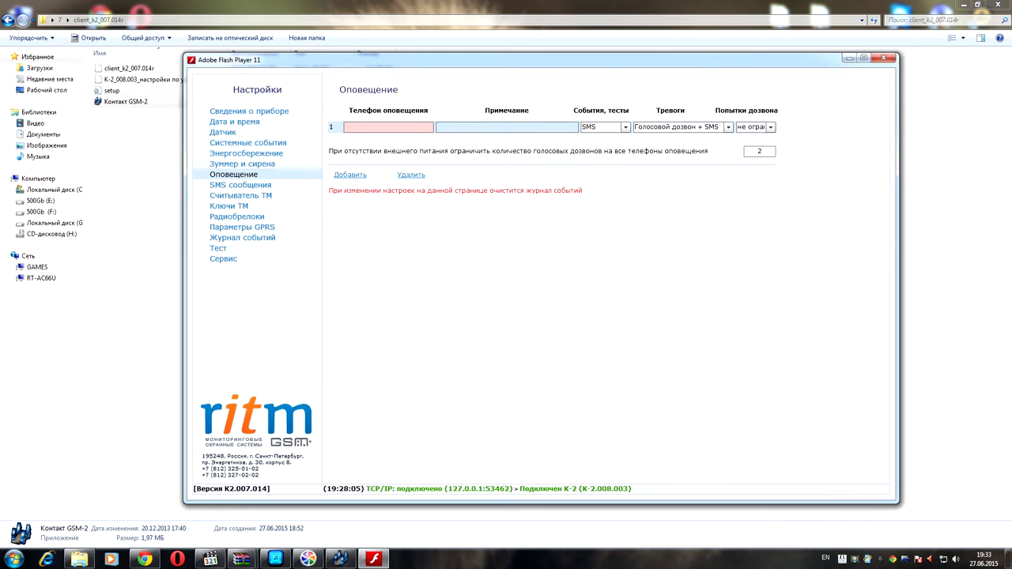
Examine the SMS сообщения settings and open the Считыватель ТМ settings
{"action": "left_click", "coordinate": [240, 184]}
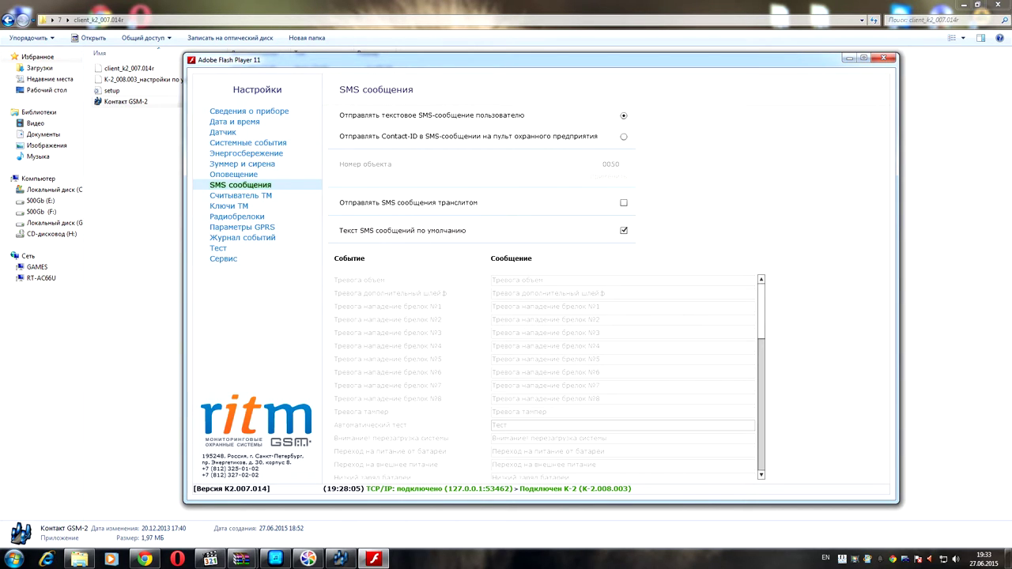
{"action": "left_click", "coordinate": [240, 195]}
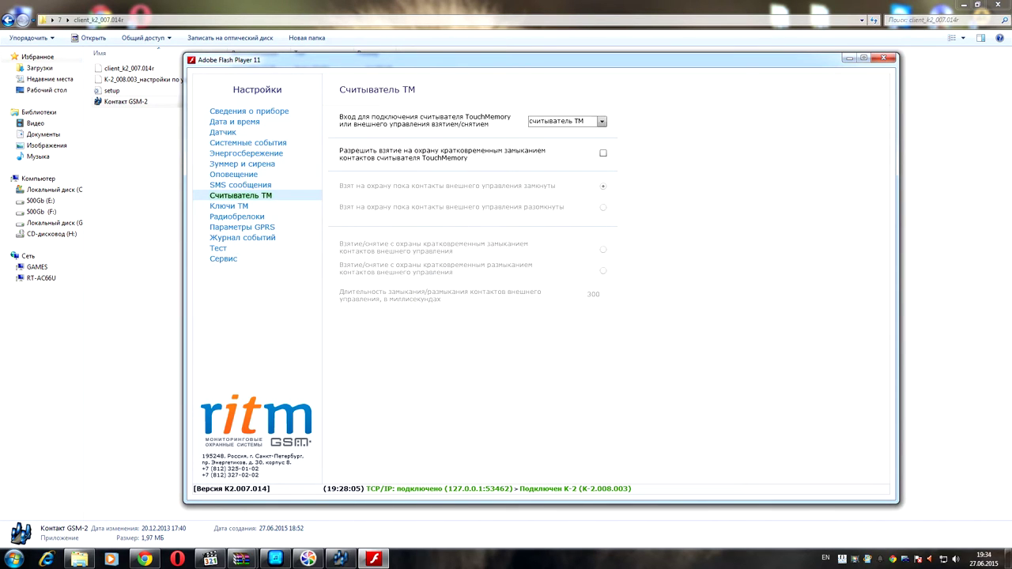
{"action": "left_click", "coordinate": [602, 121]}
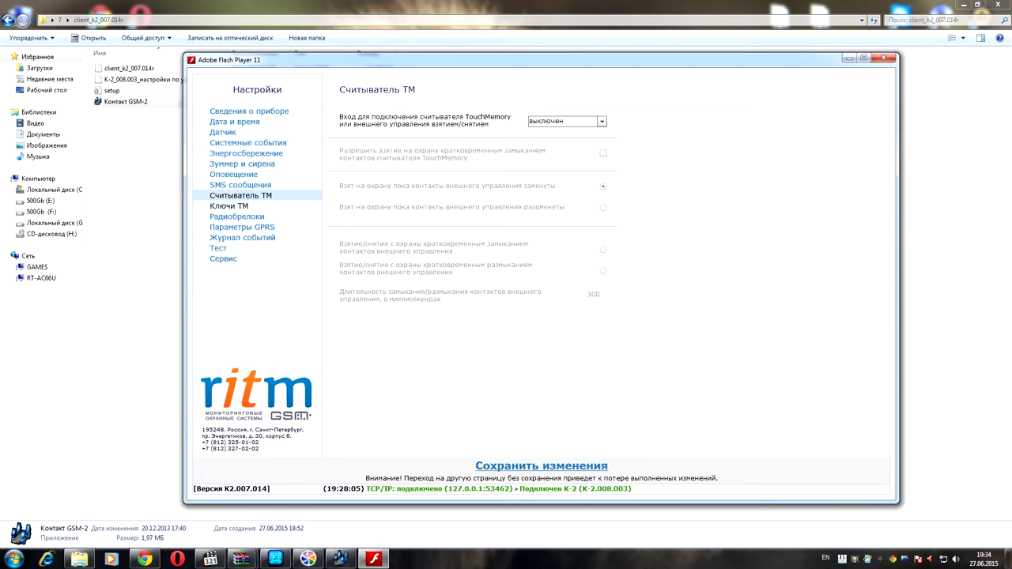
{"action": "left_click", "coordinate": [229, 206]}
{"action": "left_click", "coordinate": [241, 195]}
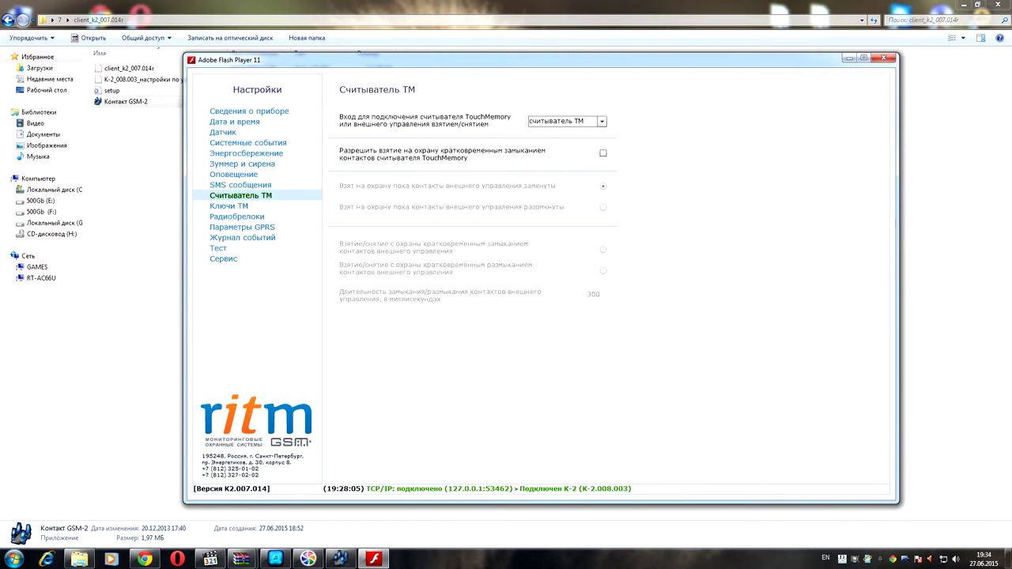
Set the input for the TouchMemory reader or external arming control to выключен and save the change
{"action": "left_click", "coordinate": [602, 121]}
{"action": "left_click", "coordinate": [553, 130]}
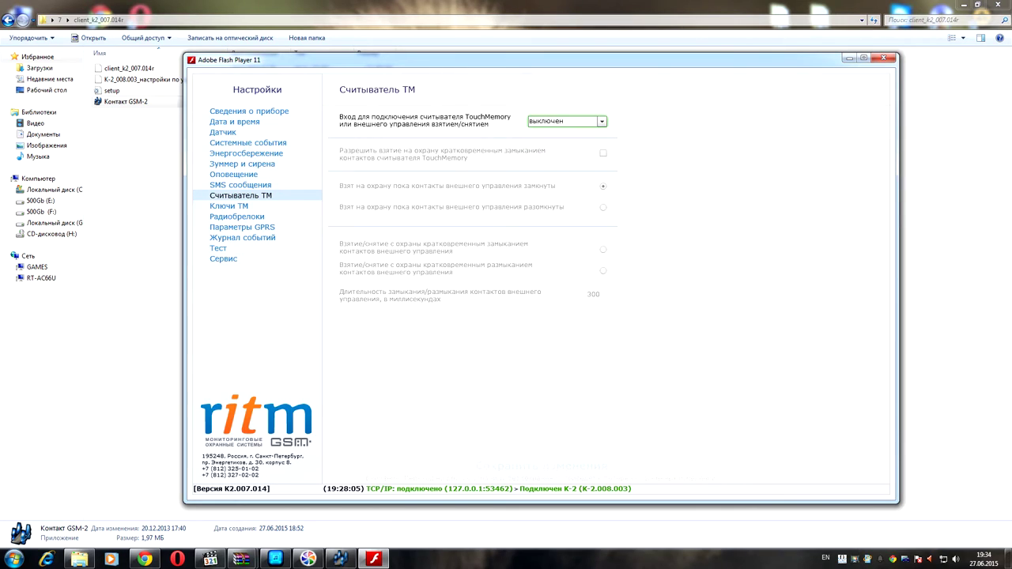
{"action": "left_click", "coordinate": [541, 466]}
In Радиобрелоки, keep Взятие на охрану and Снятие с охраны for брелок 1, set its star button to Кнопка тревоги, and save
{"action": "left_click", "coordinate": [229, 205]}
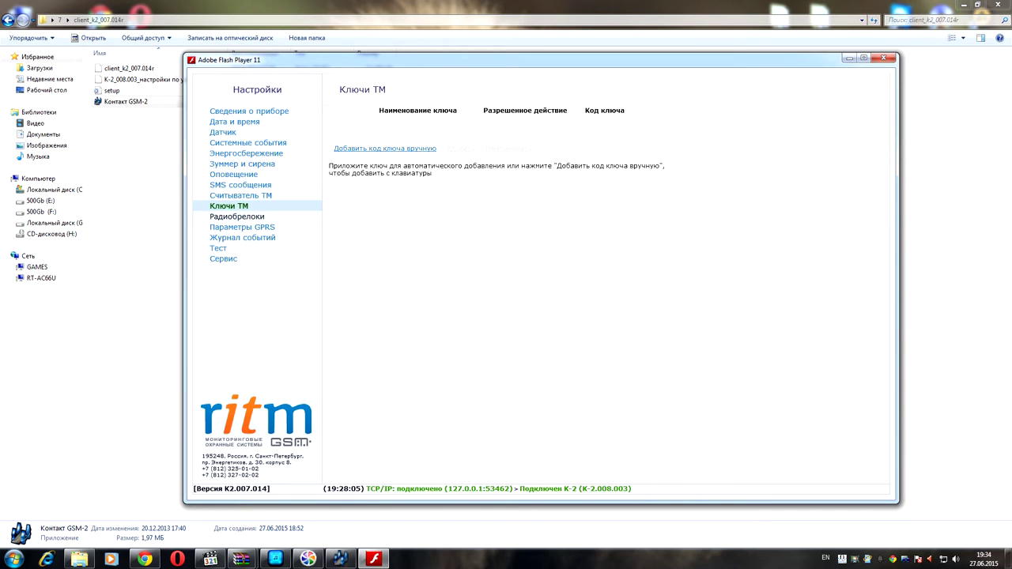
{"action": "left_click", "coordinate": [237, 215]}
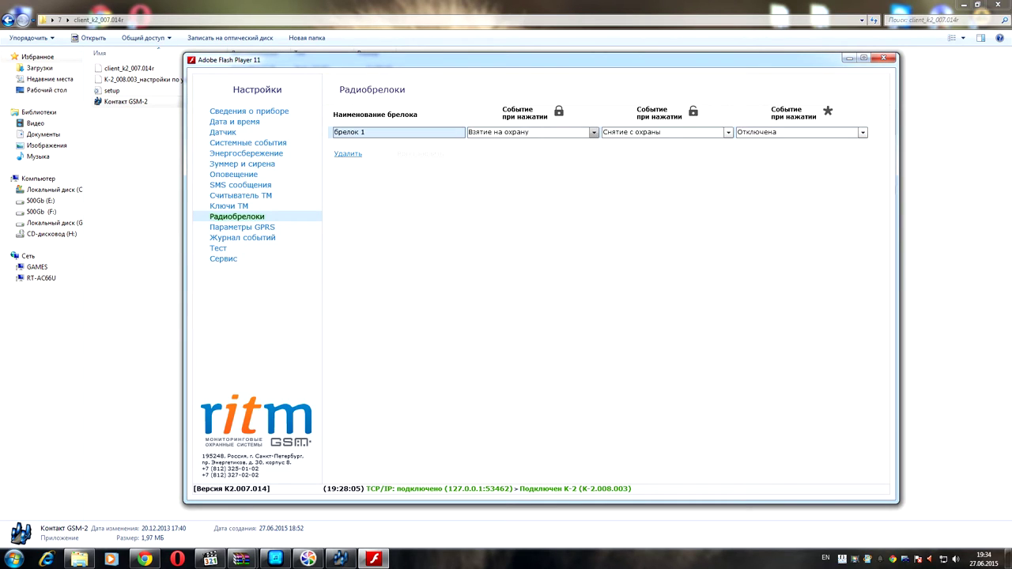
{"action": "left_click", "coordinate": [594, 132]}
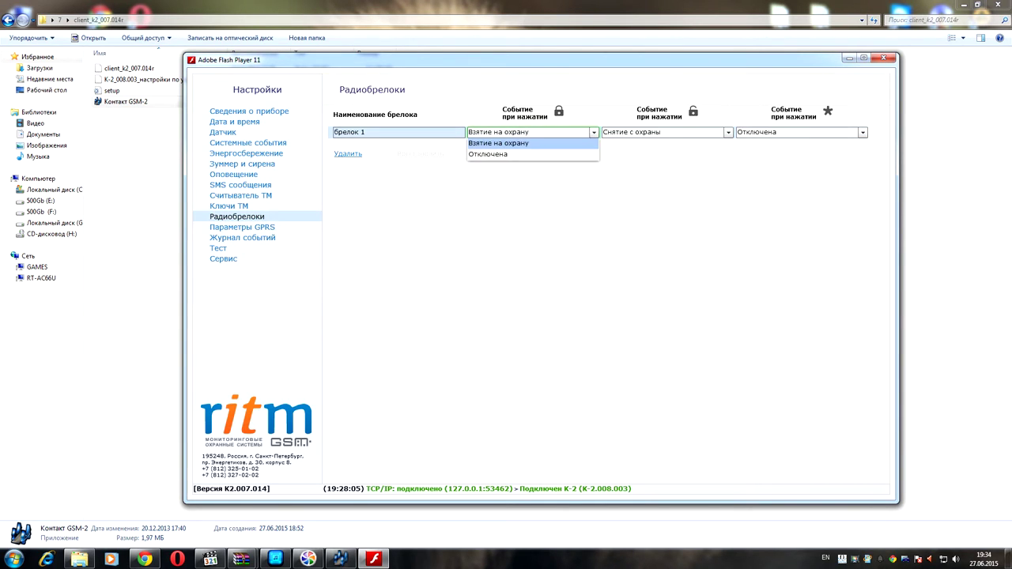
{"action": "left_click", "coordinate": [533, 143]}
{"action": "left_click", "coordinate": [728, 132]}
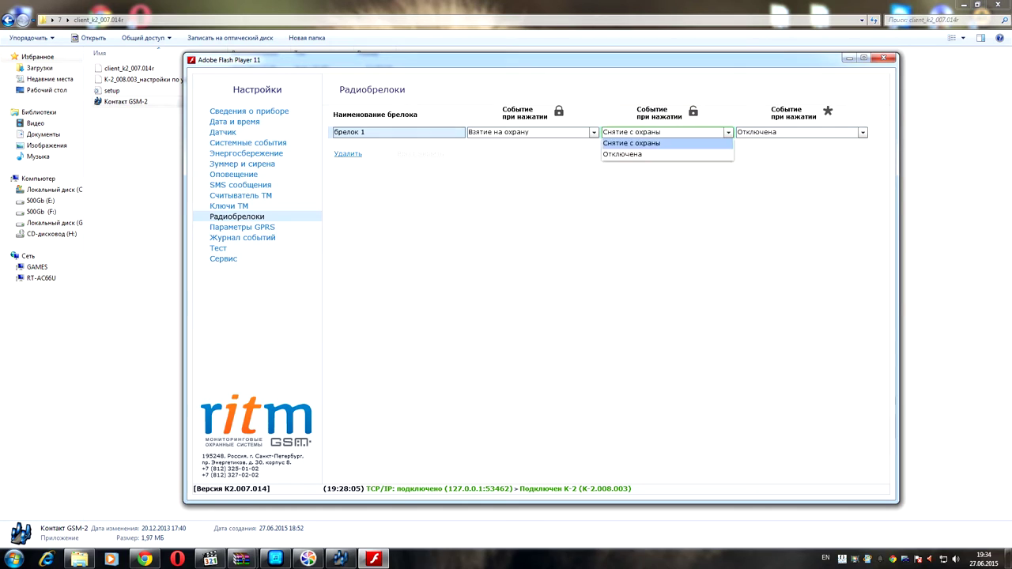
{"action": "left_click", "coordinate": [631, 143]}
{"action": "left_click", "coordinate": [863, 132]}
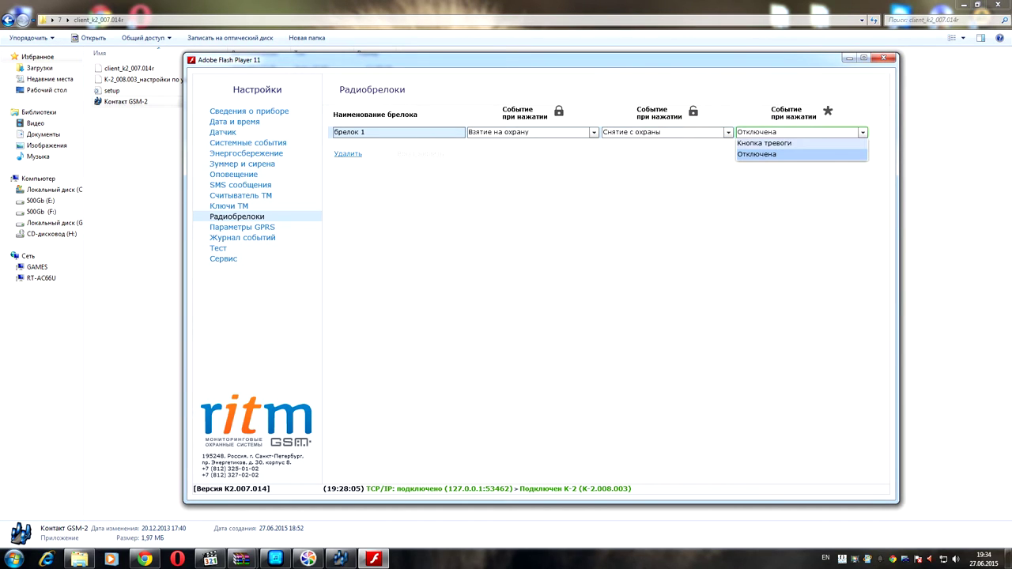
{"action": "left_click", "coordinate": [764, 143]}
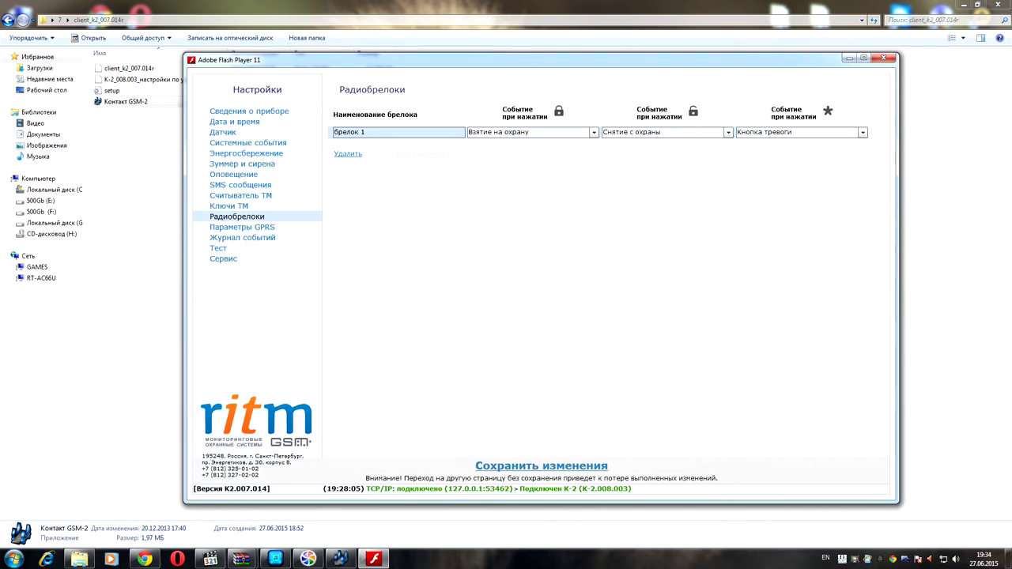
{"action": "left_click", "coordinate": [542, 466]}
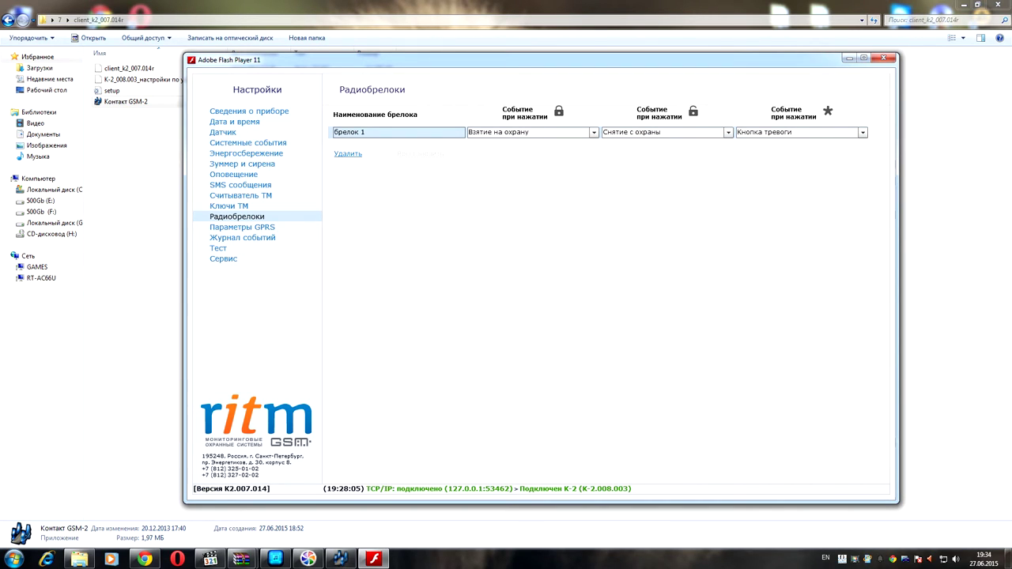
Set SIM Настройки in Параметры GPRS to Билайн and save the change
{"action": "left_click", "coordinate": [242, 227]}
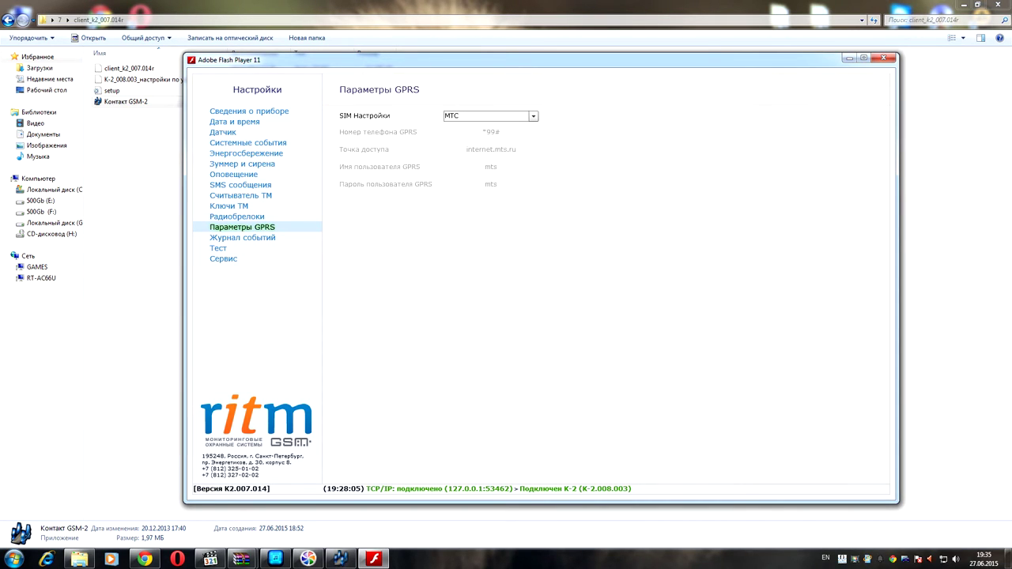
{"action": "left_click", "coordinate": [534, 116]}
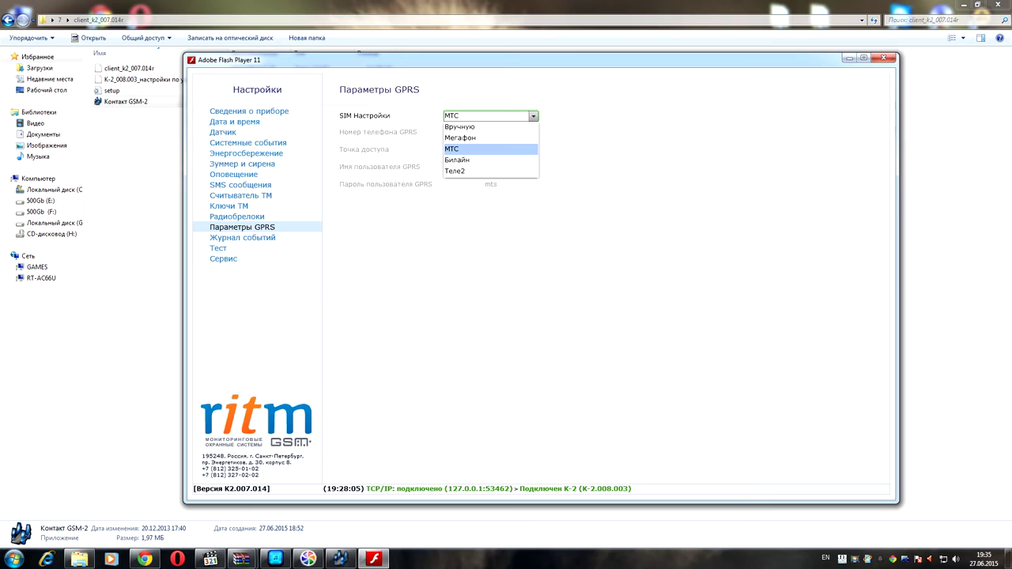
{"action": "left_click", "coordinate": [457, 160]}
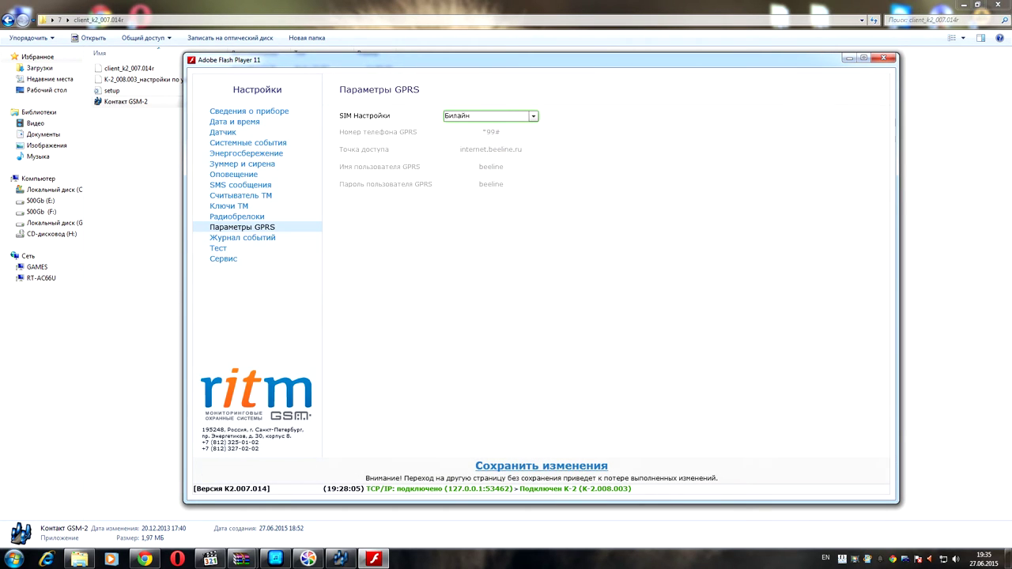
{"action": "left_click", "coordinate": [541, 466]}
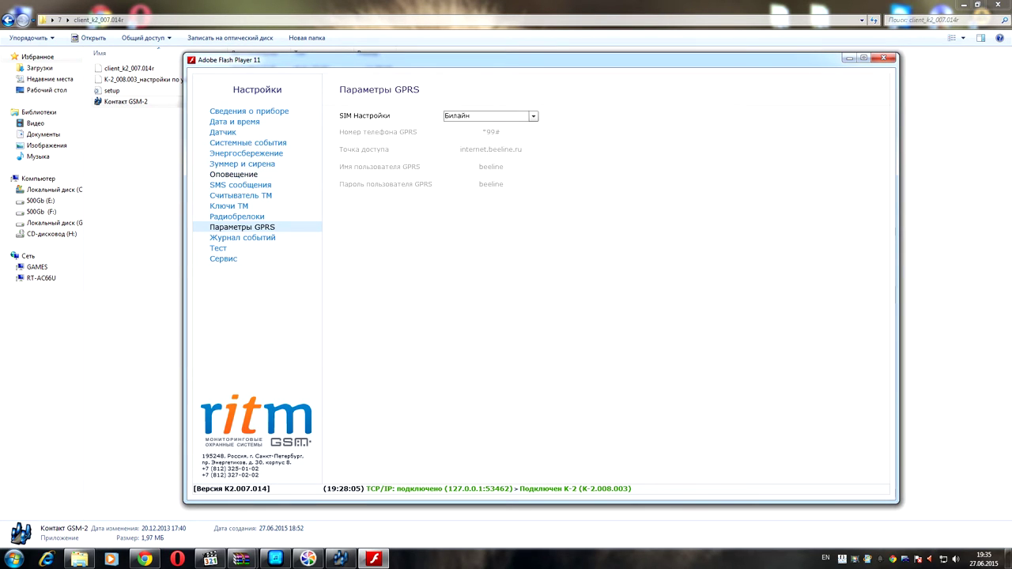
Check Оповещение, SMS сообщения and Системные события, and set SIM Настройки in Параметры GPRS to Теле2, saving the change
{"action": "left_click", "coordinate": [233, 174]}
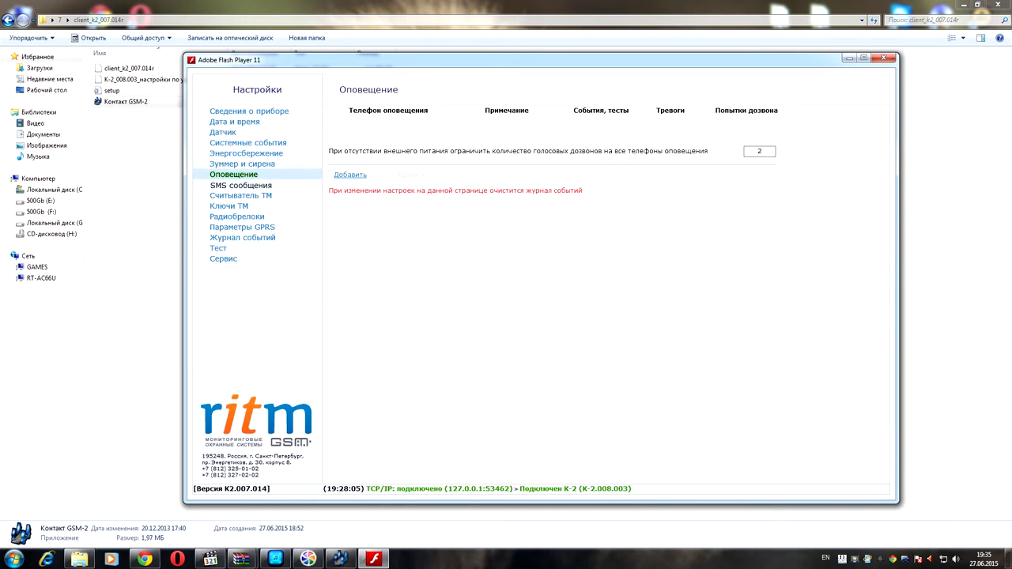
{"action": "left_click", "coordinate": [241, 185]}
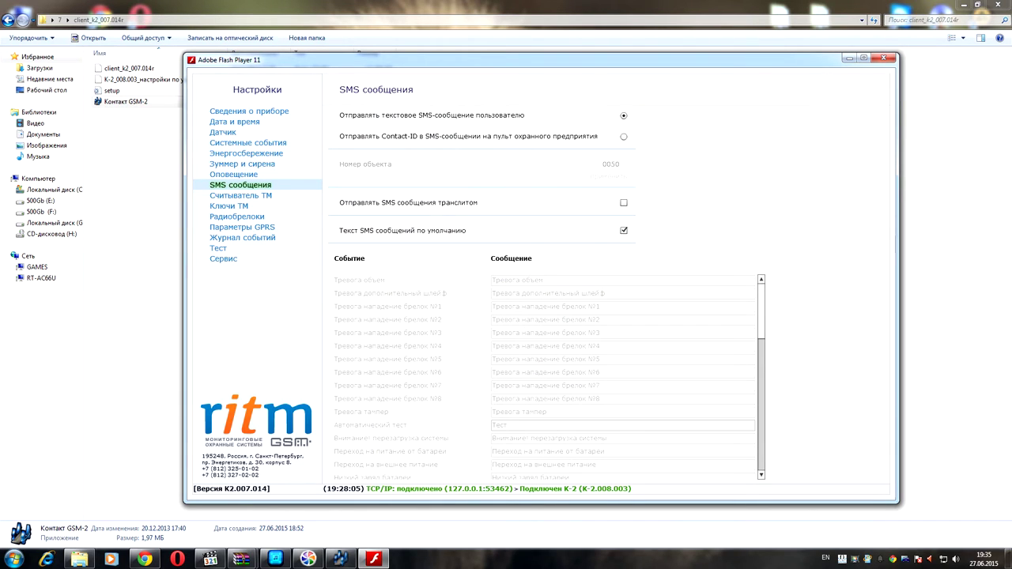
{"action": "left_click", "coordinate": [247, 142]}
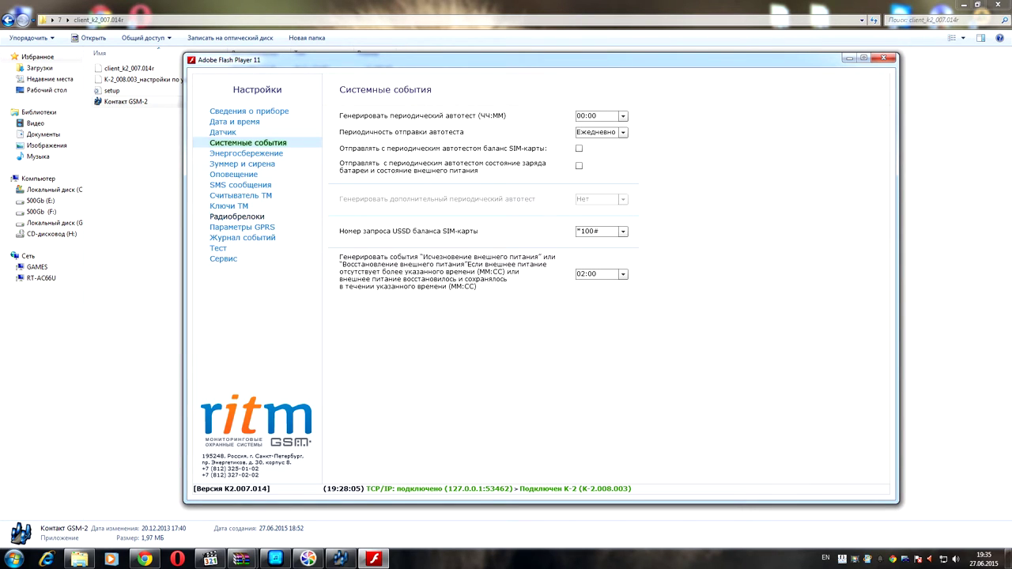
{"action": "left_click", "coordinate": [242, 227]}
{"action": "left_click", "coordinate": [533, 116]}
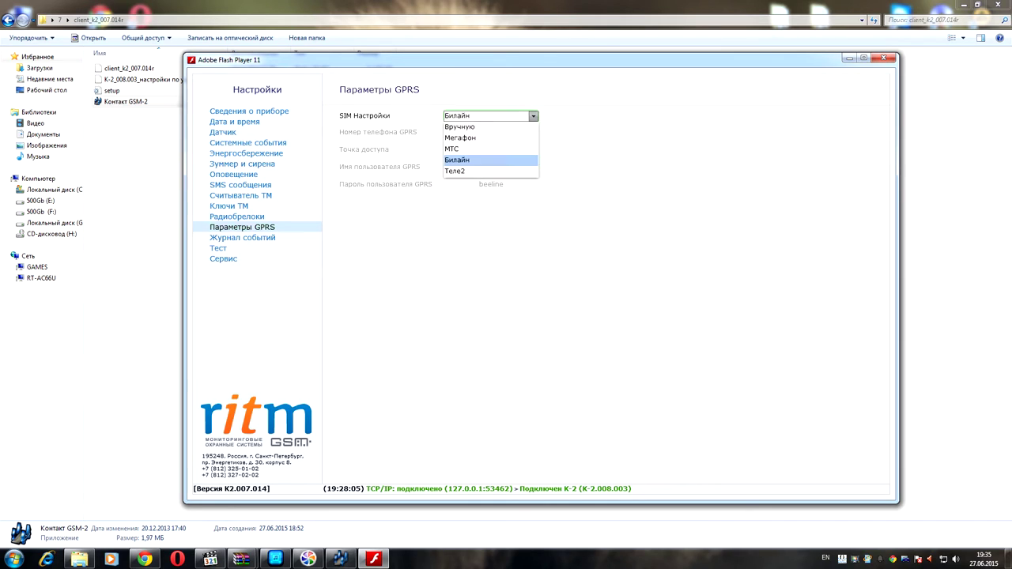
{"action": "left_click", "coordinate": [455, 171]}
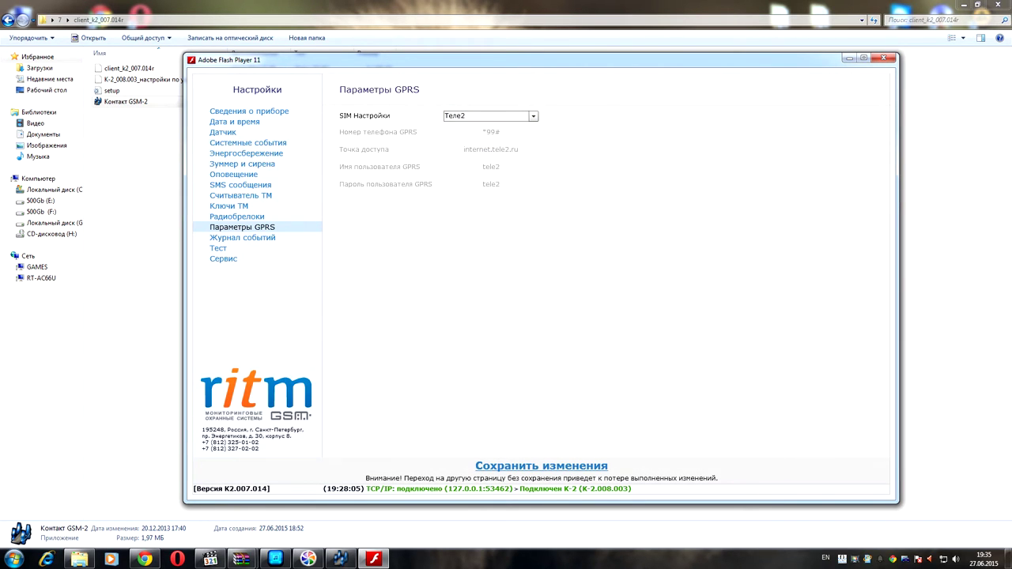
{"action": "left_click", "coordinate": [541, 465]}
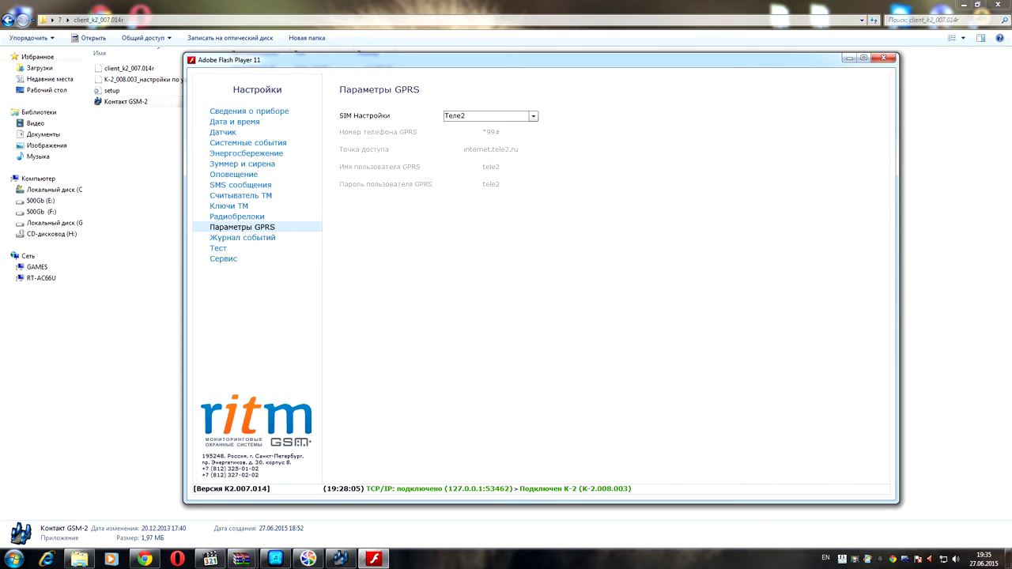
Review the operator options for the USSD balance request number in Системные события and keep МТС (*100#)
{"action": "left_click", "coordinate": [248, 142]}
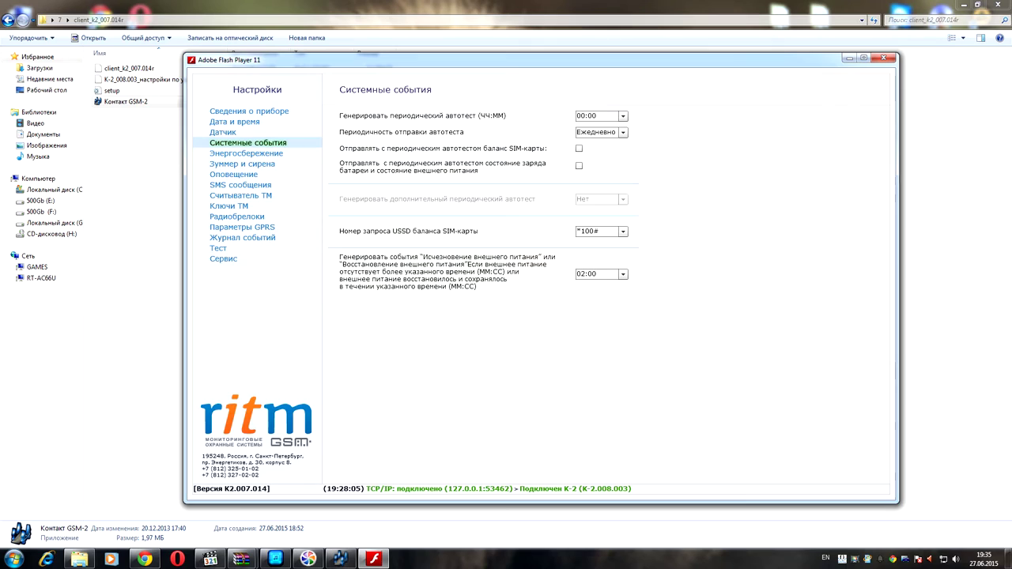
{"action": "left_click", "coordinate": [623, 231]}
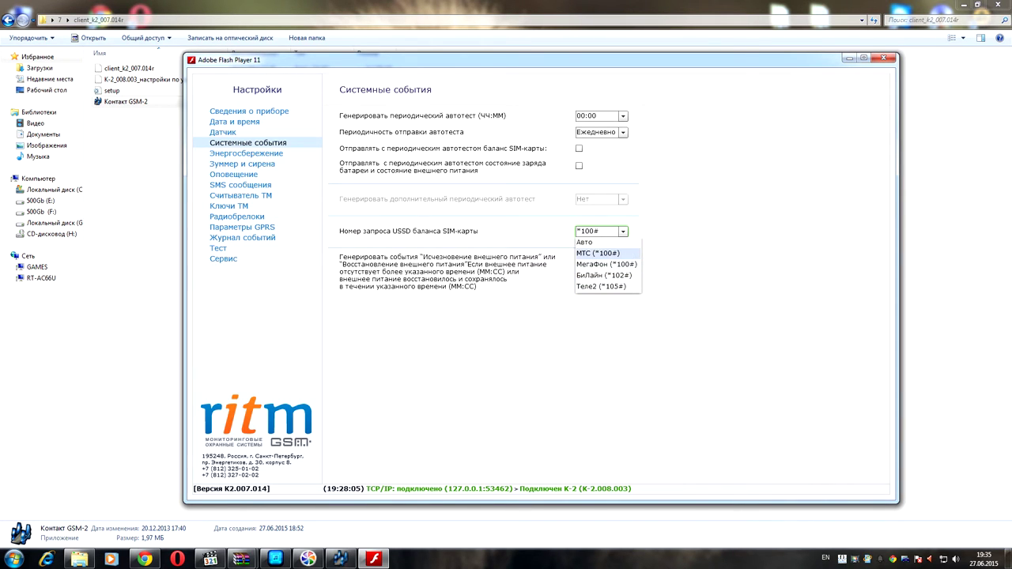
{"action": "left_click", "coordinate": [598, 253]}
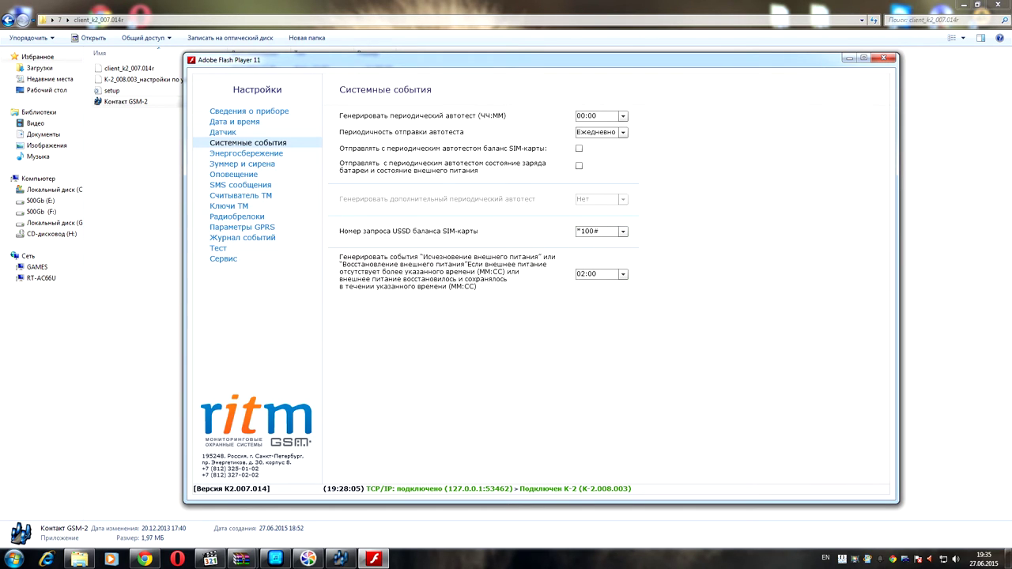
{"action": "left_click", "coordinate": [623, 231]}
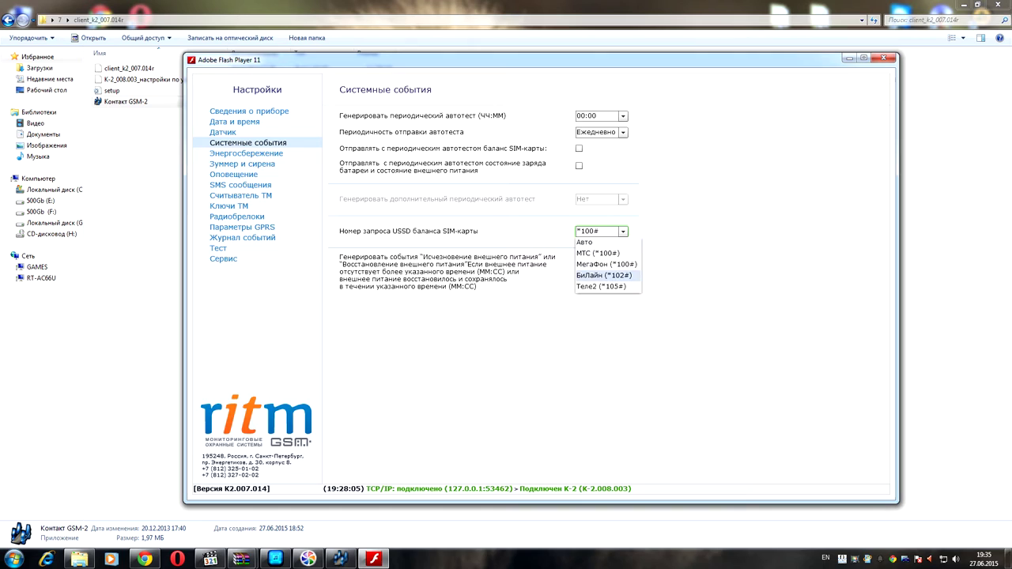
{"action": "key", "text": "Escape"}
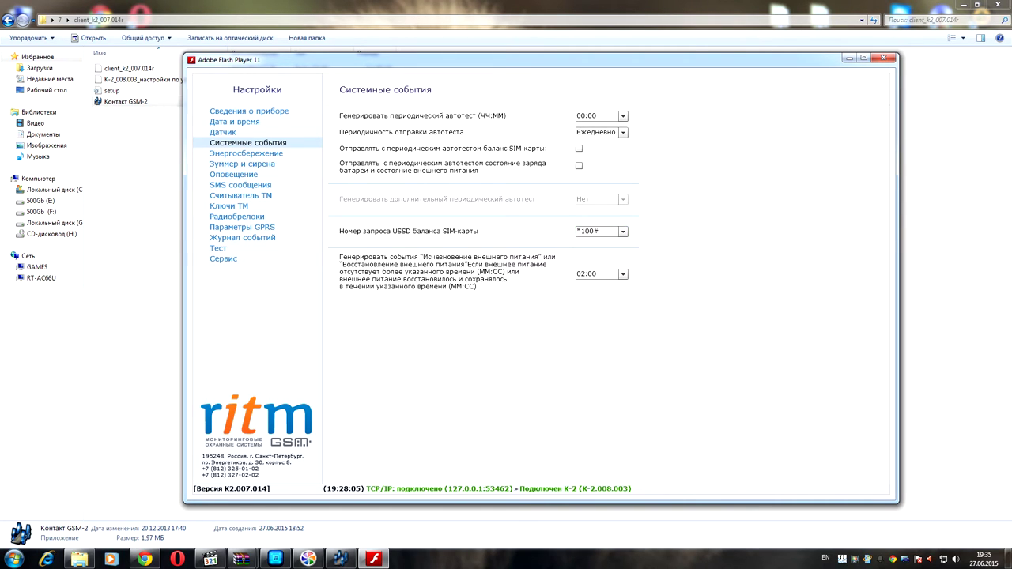
Set SIM Настройки in Параметры GPRS to МТС and save the change
{"action": "left_click", "coordinate": [236, 215]}
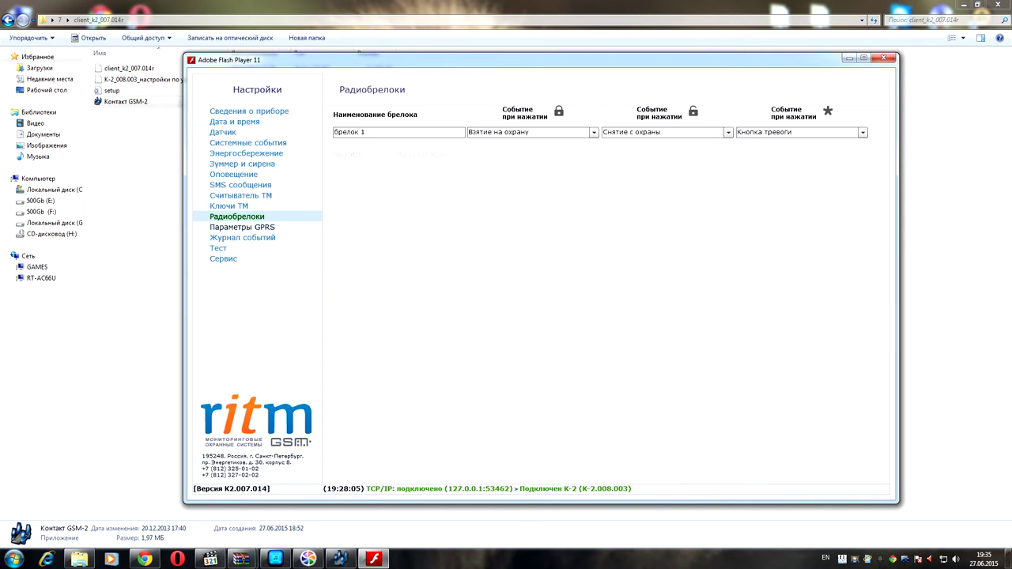
{"action": "left_click", "coordinate": [242, 227]}
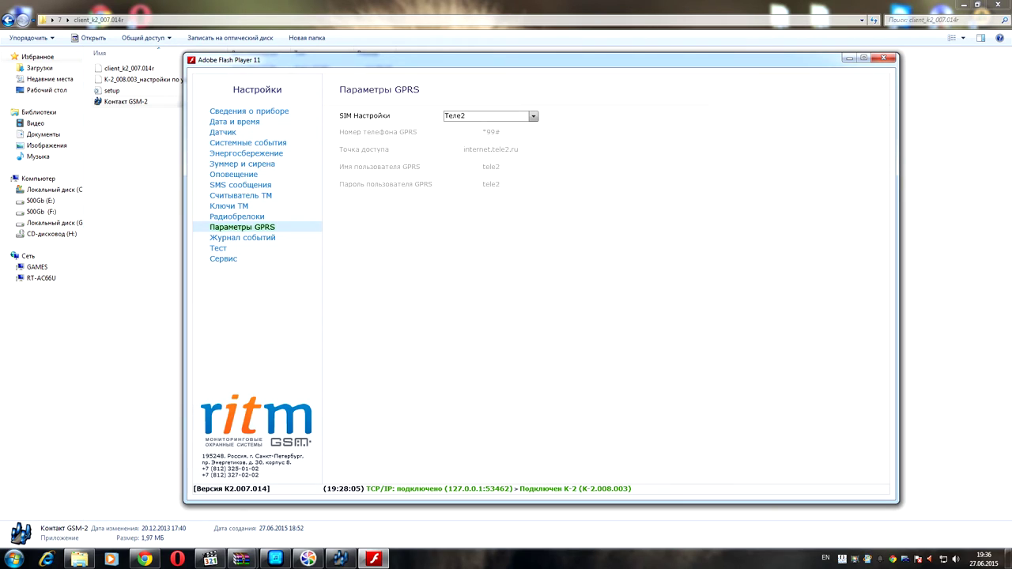
{"action": "left_click", "coordinate": [533, 116]}
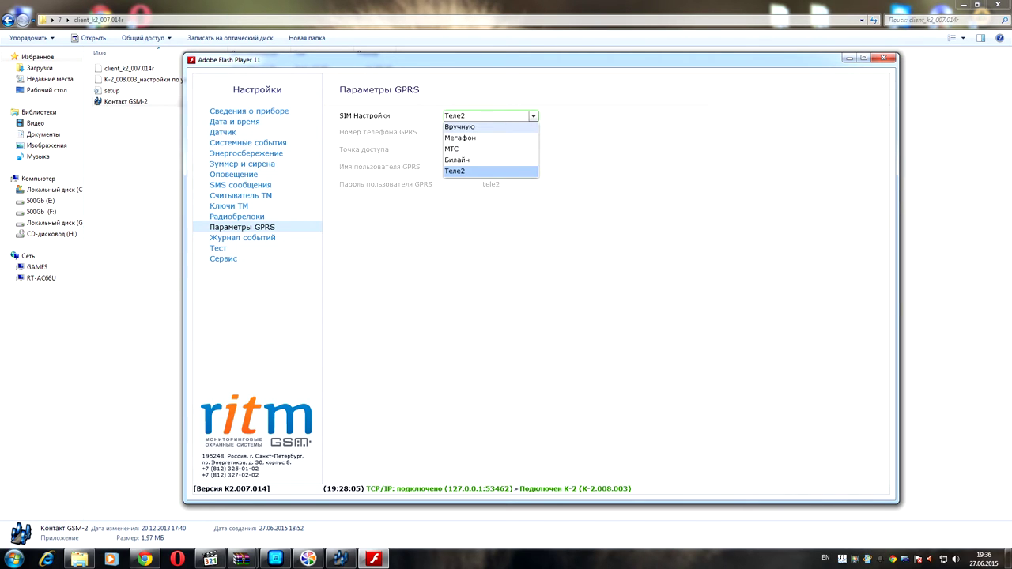
{"action": "left_click", "coordinate": [467, 148]}
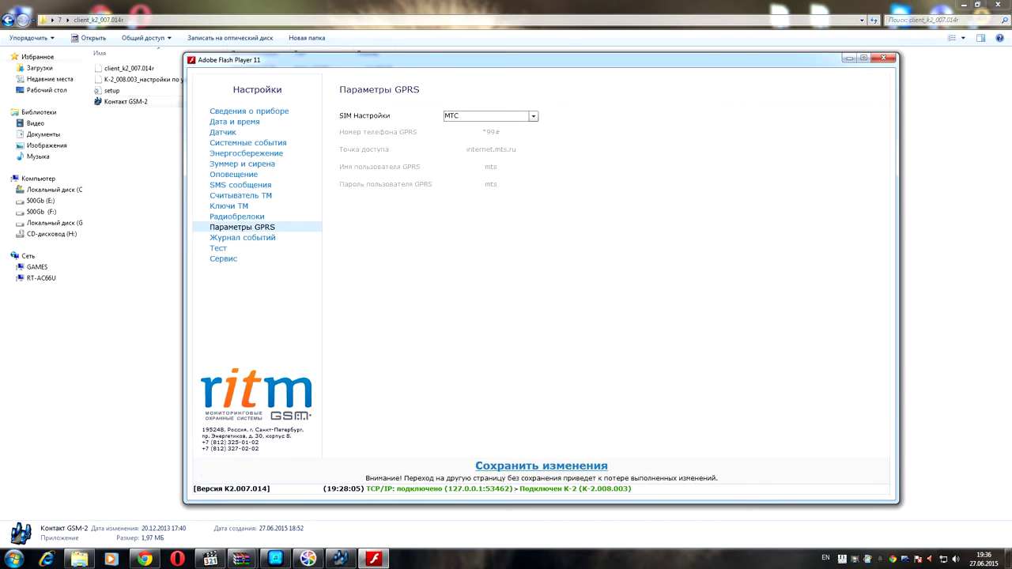
{"action": "left_click", "coordinate": [541, 466]}
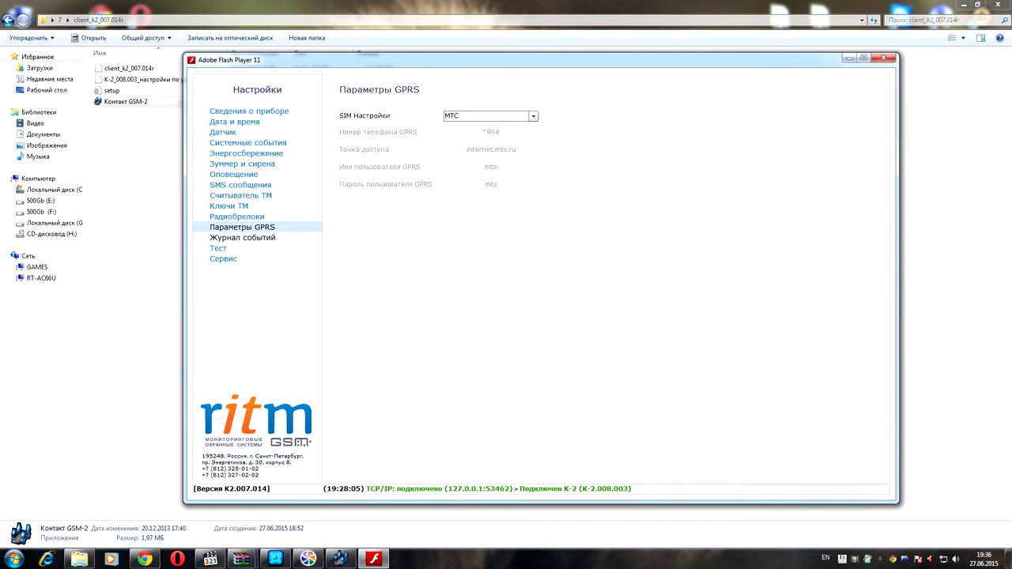
Examine the Журнал событий, Тест and Сервис pages, and revisit the Зуммер и сирена, Энергосбережение and Датчик settings
{"action": "left_click", "coordinate": [242, 237]}
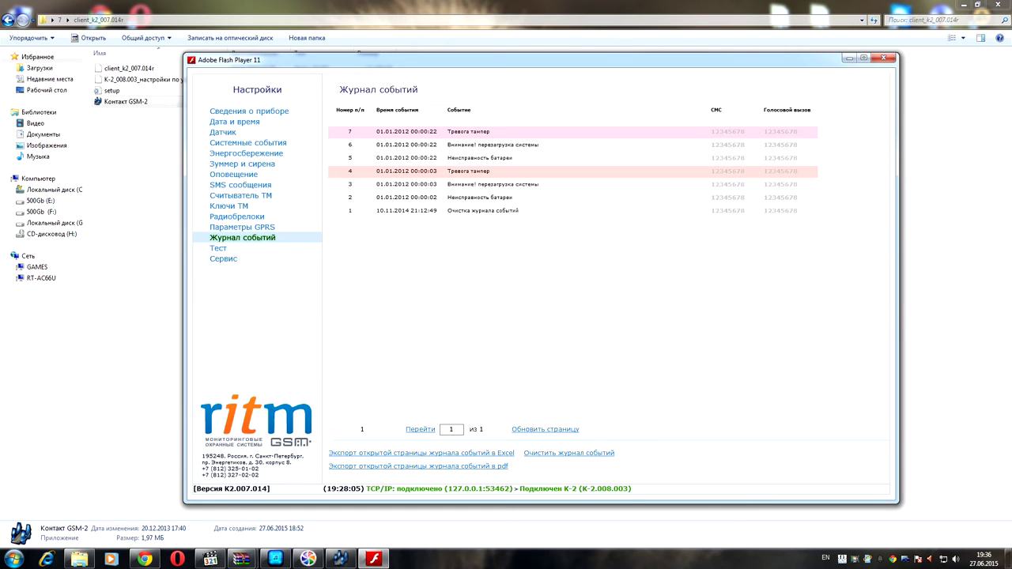
{"action": "left_click", "coordinate": [218, 249]}
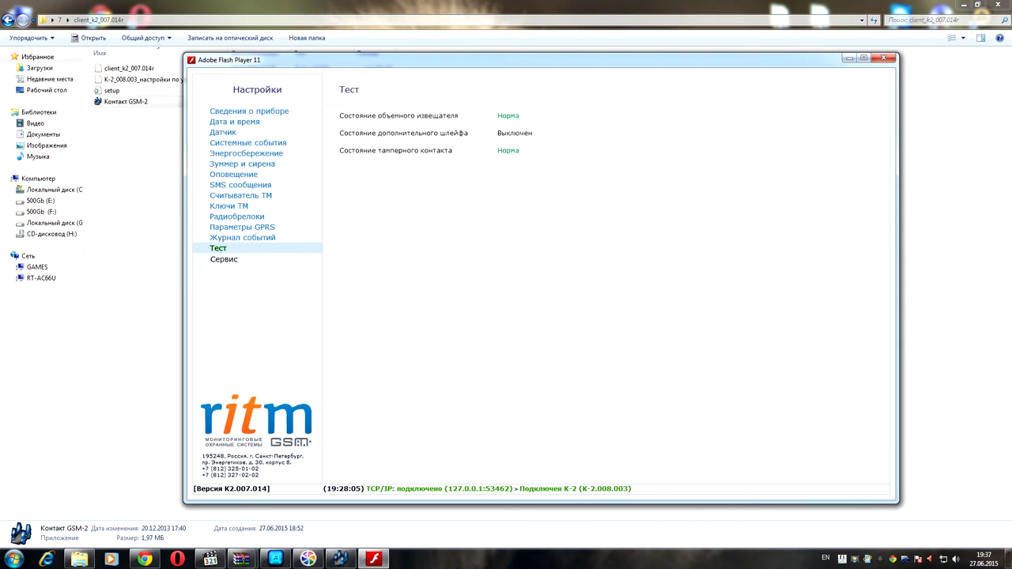
{"action": "left_click", "coordinate": [223, 259]}
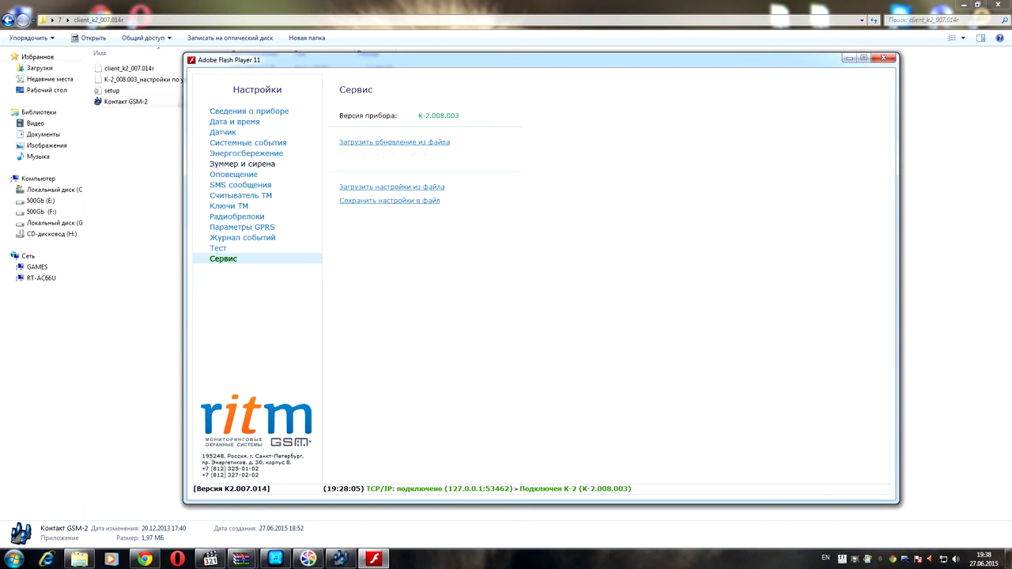
{"action": "left_click", "coordinate": [242, 164]}
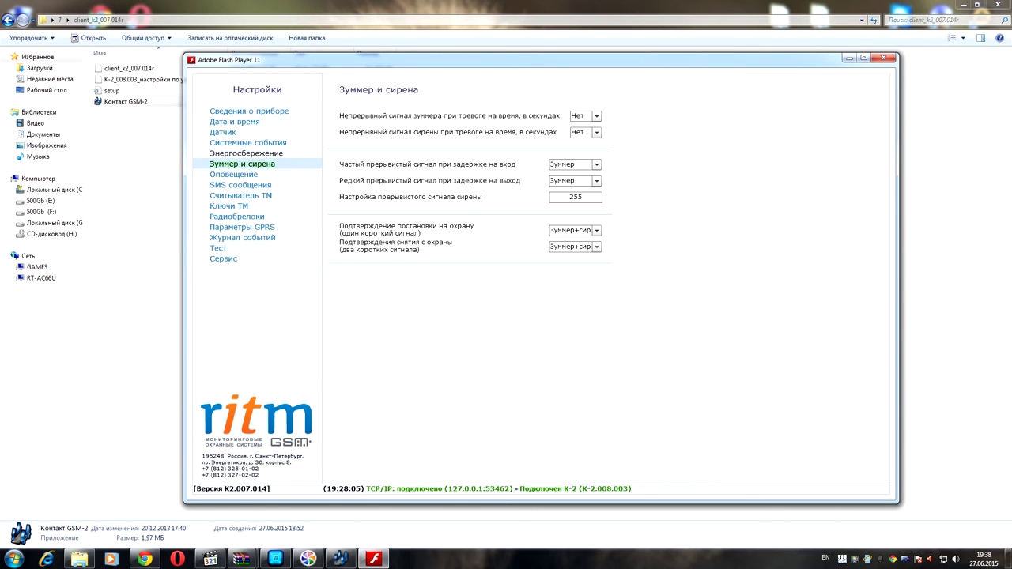
{"action": "left_click", "coordinate": [246, 153]}
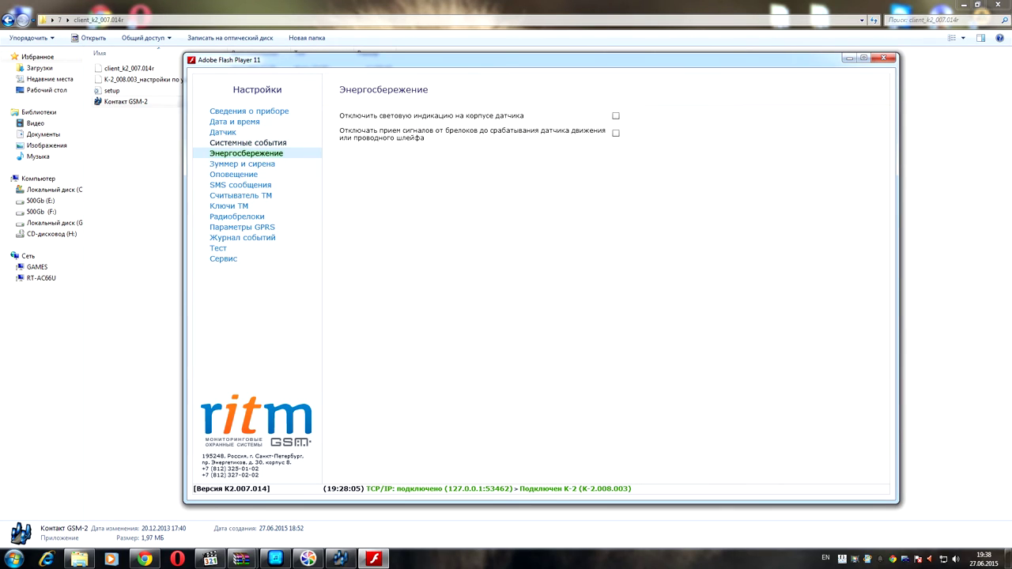
{"action": "left_click", "coordinate": [223, 133]}
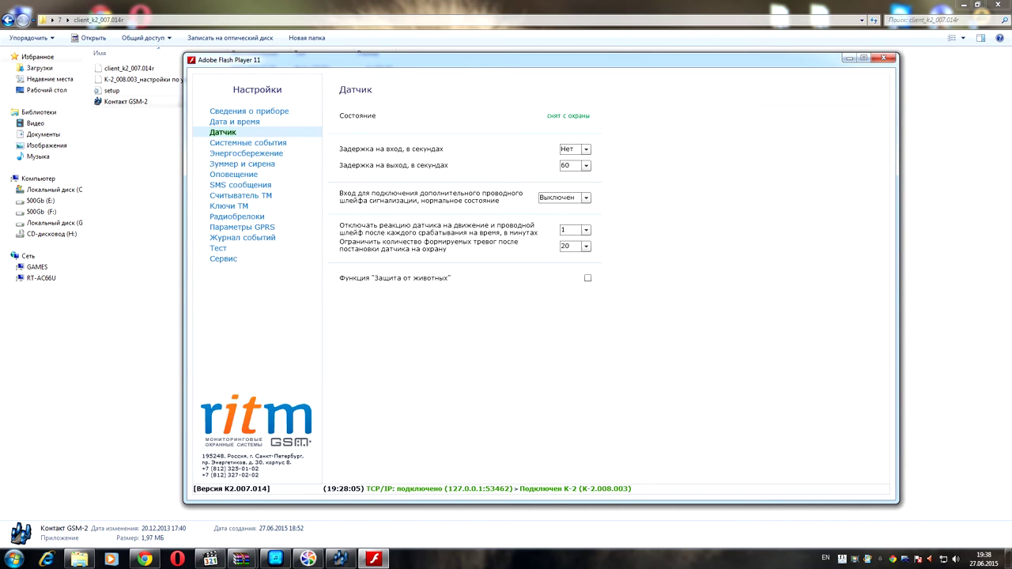